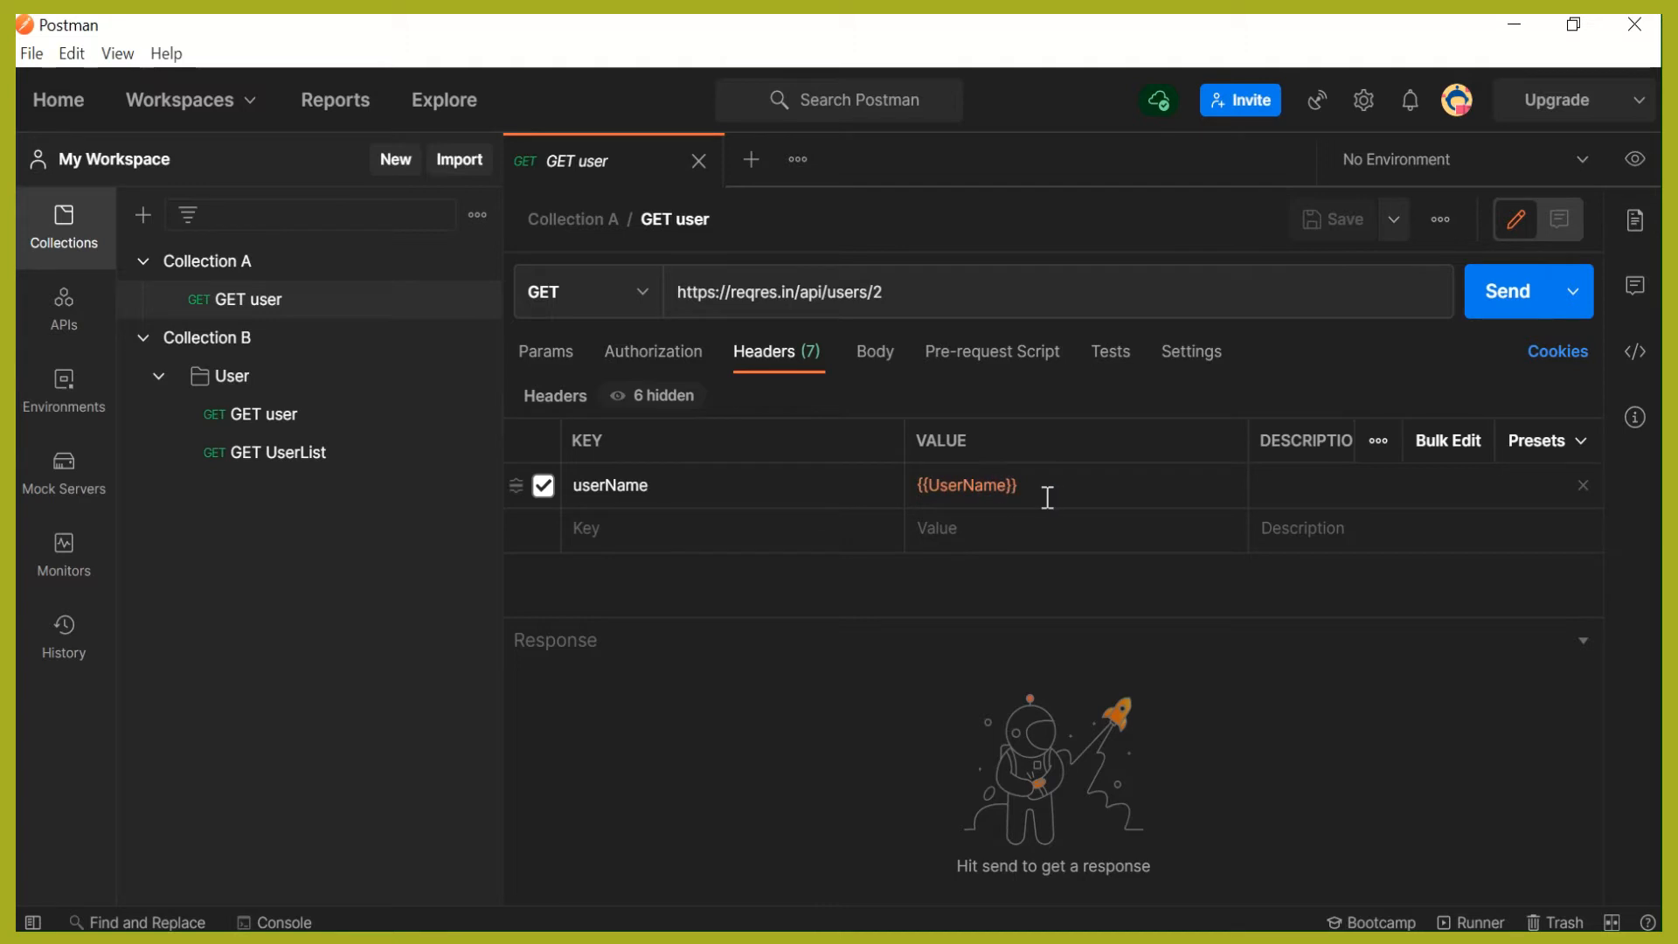
- Review the global variables and the list of available environments
mouse_move(998, 490)
left_click(1637, 161)
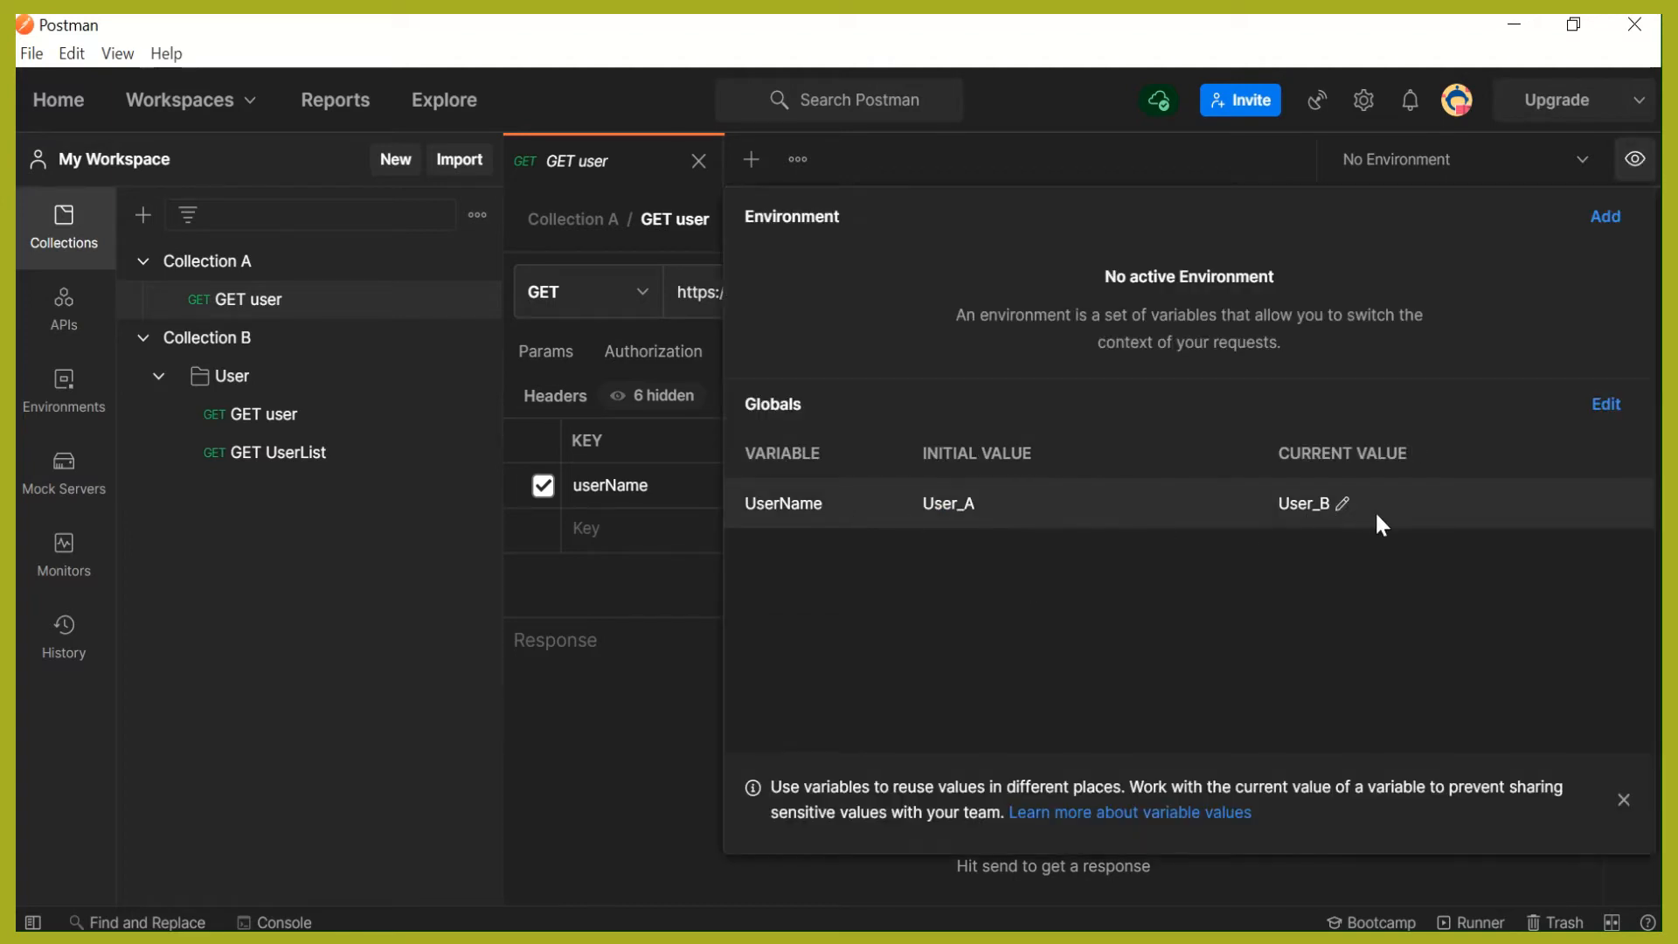
left_click(611, 594)
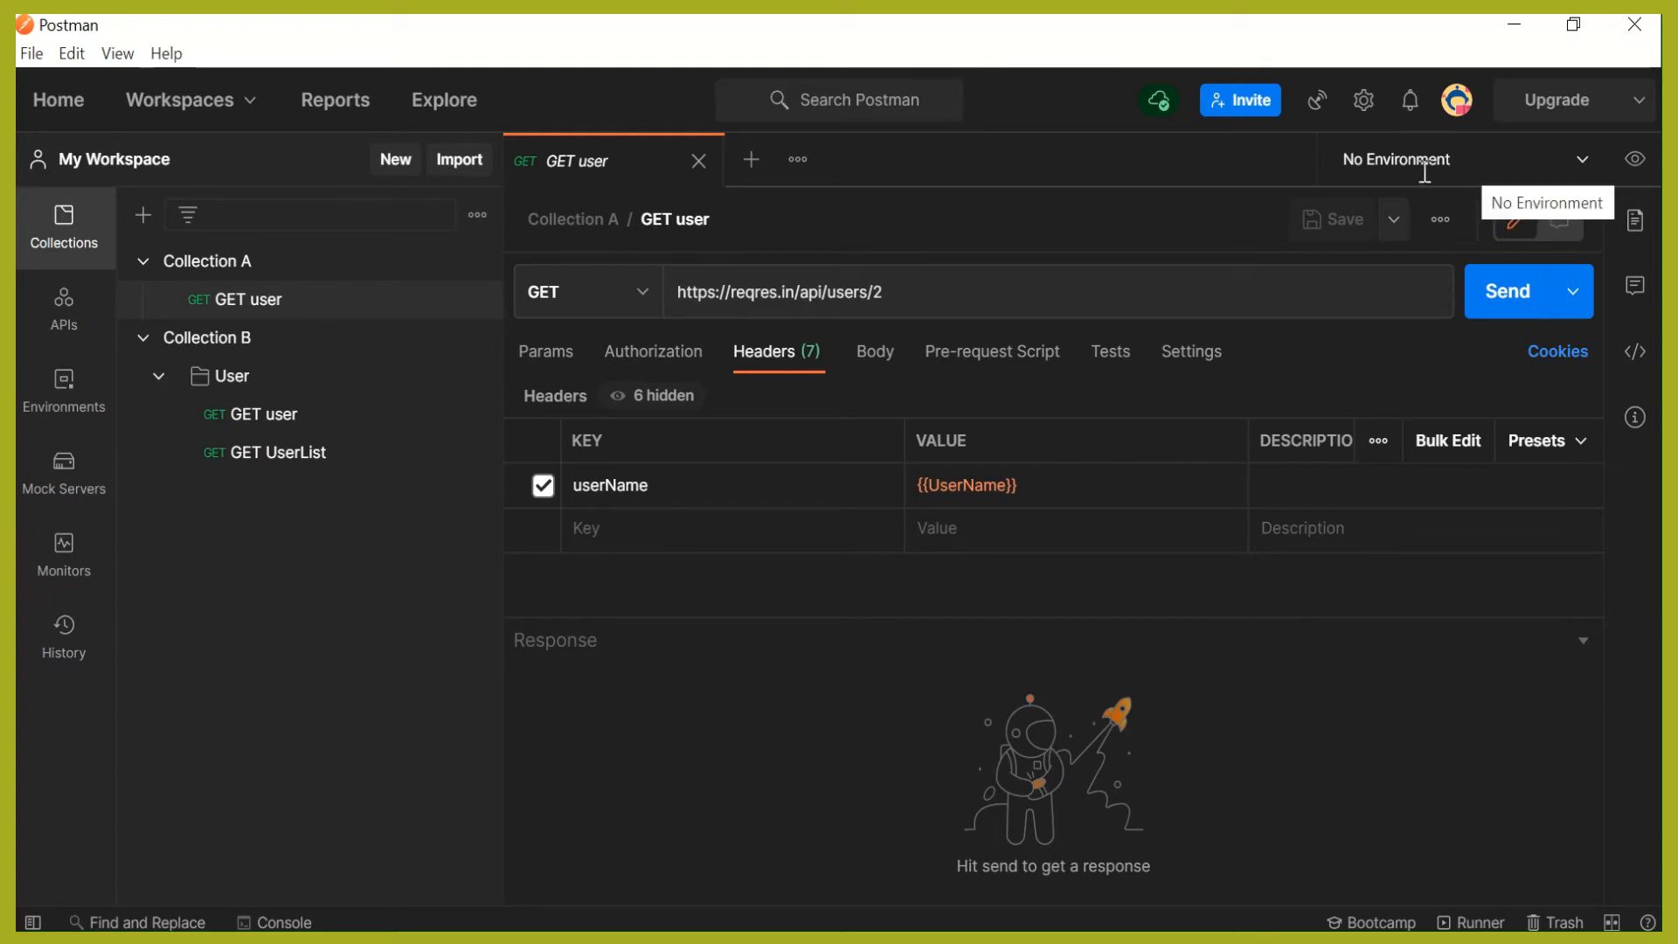
left_click(1585, 163)
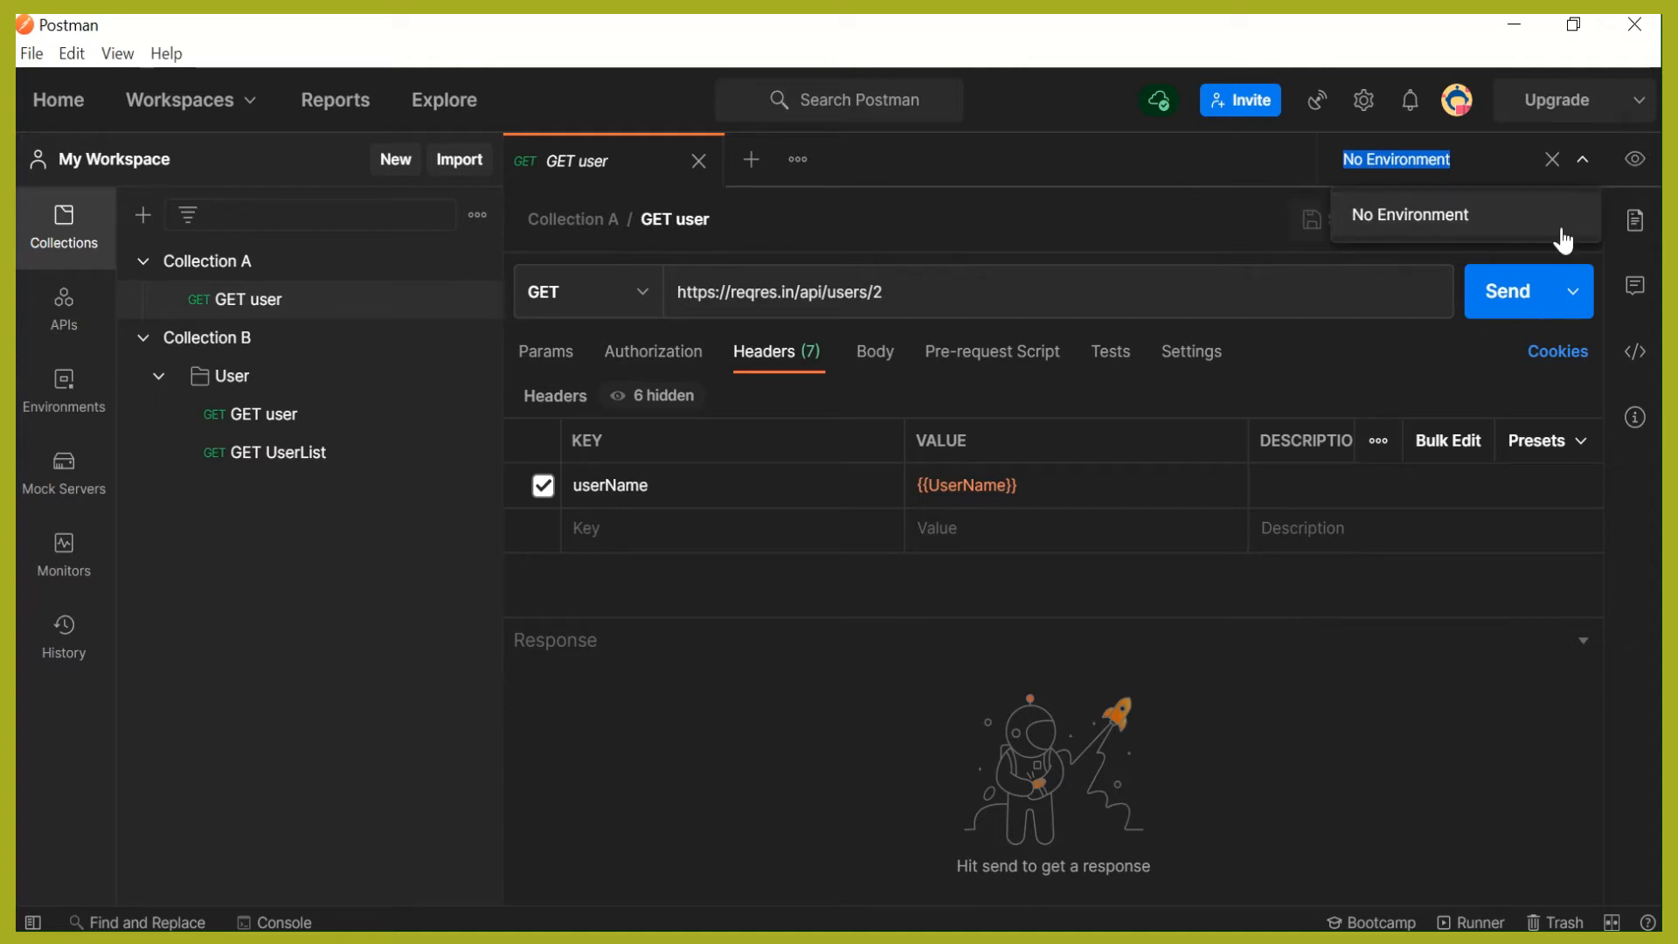
left_click(1486, 663)
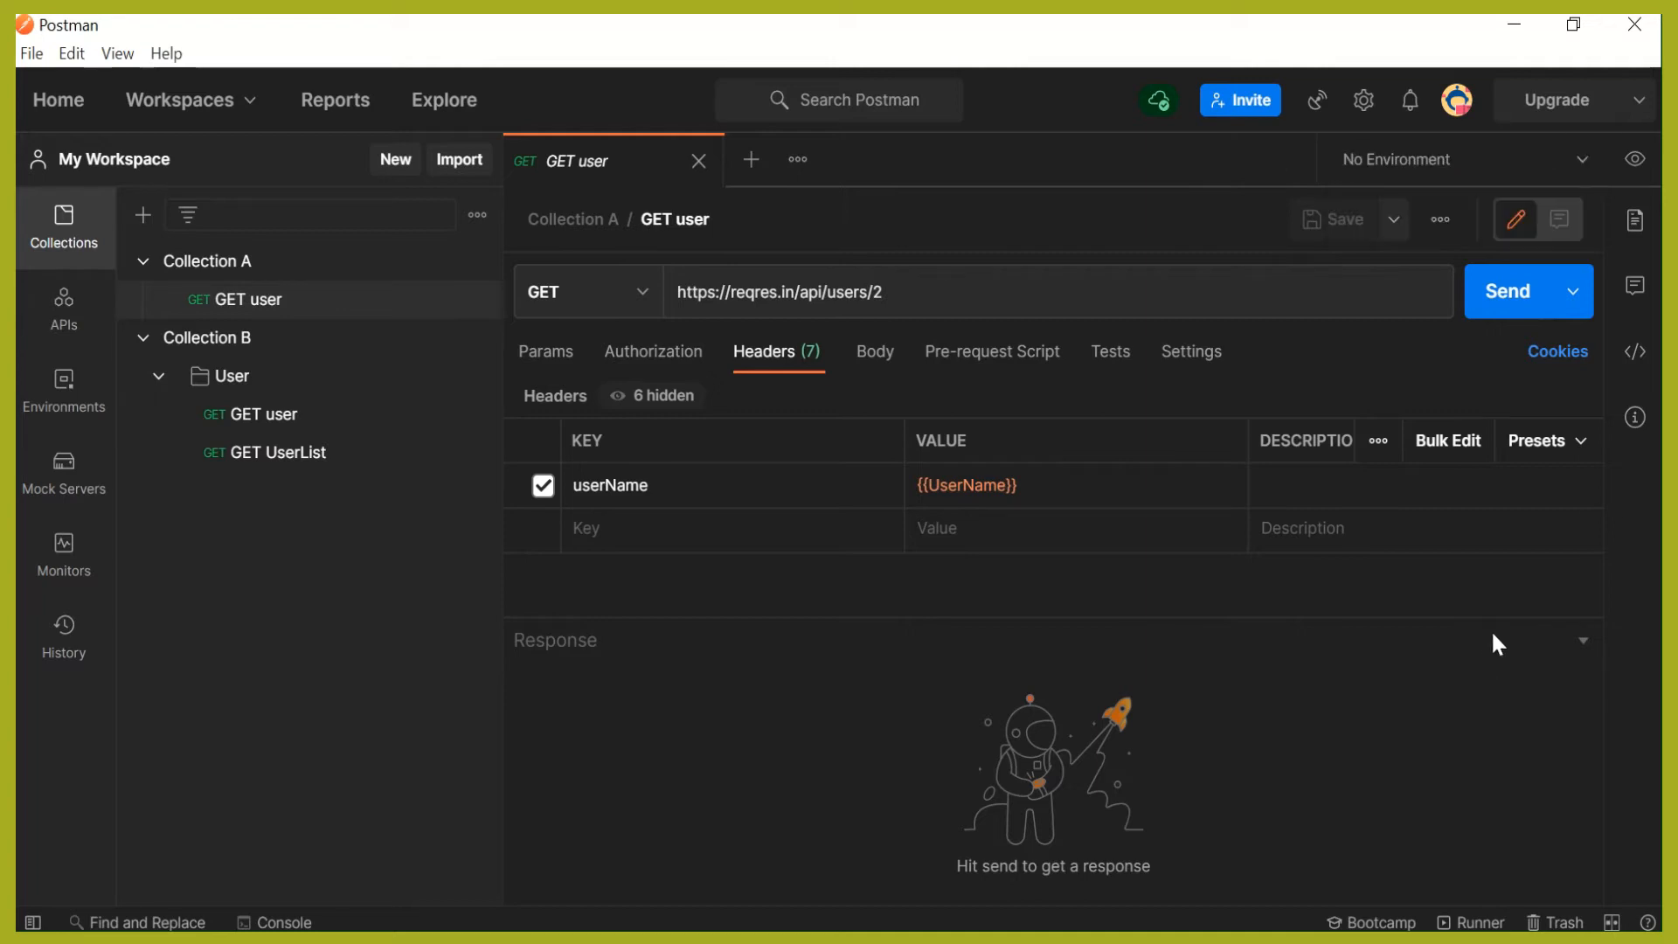
- Create a new environment named "Test Environment"
left_click(1638, 160)
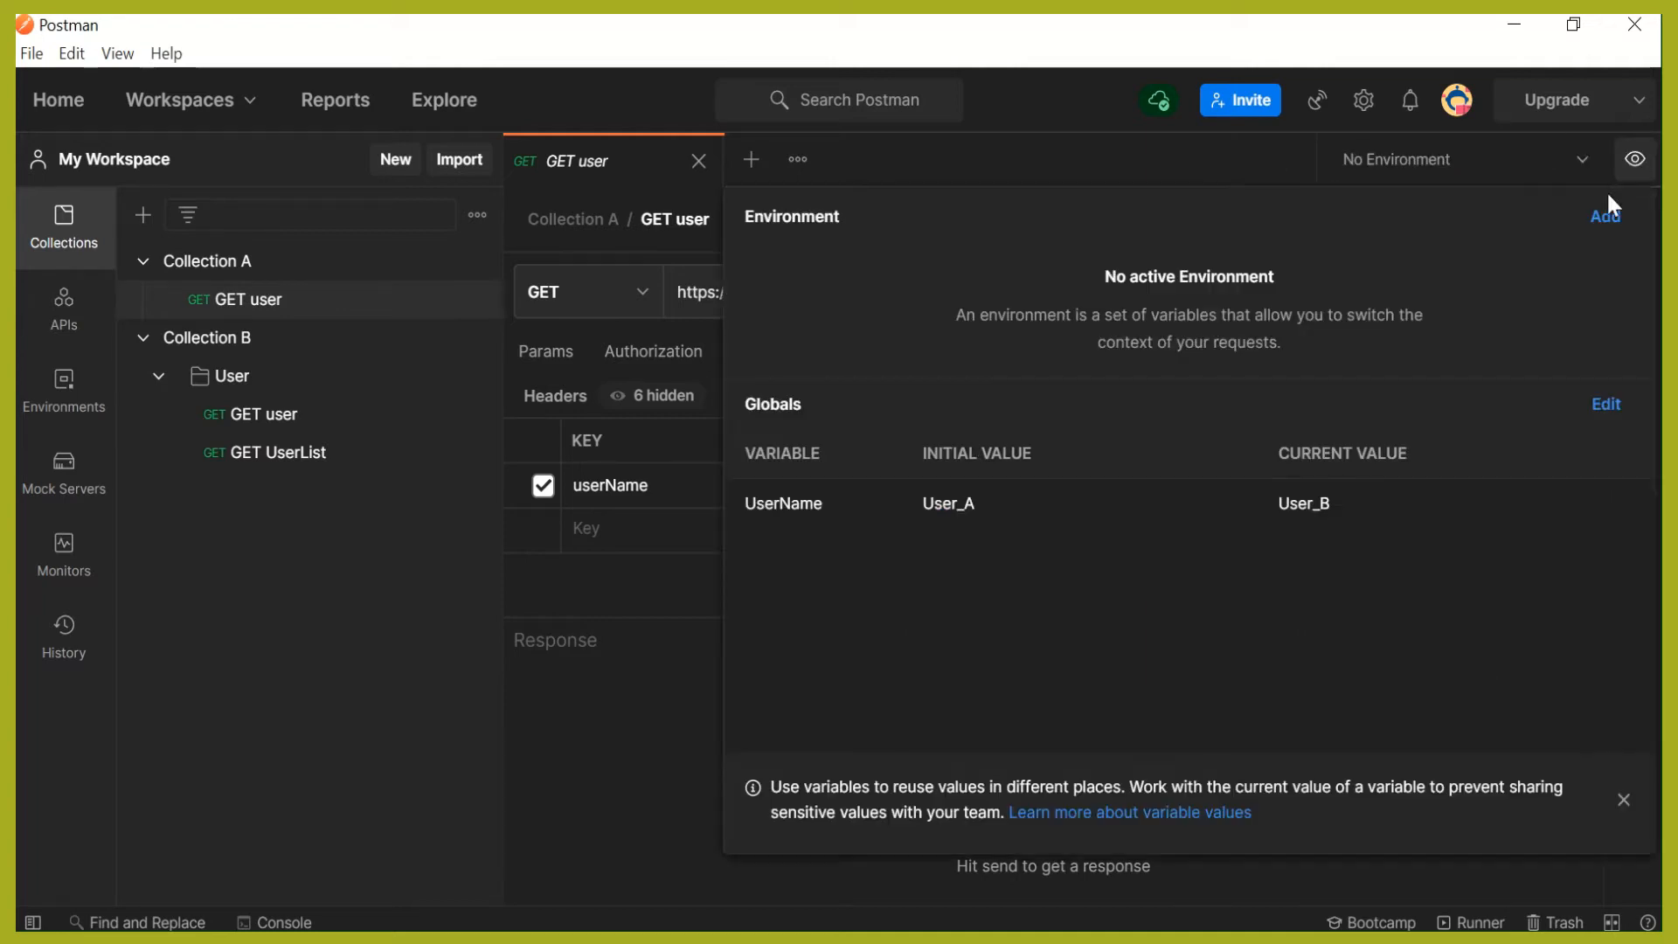
left_click(1603, 218)
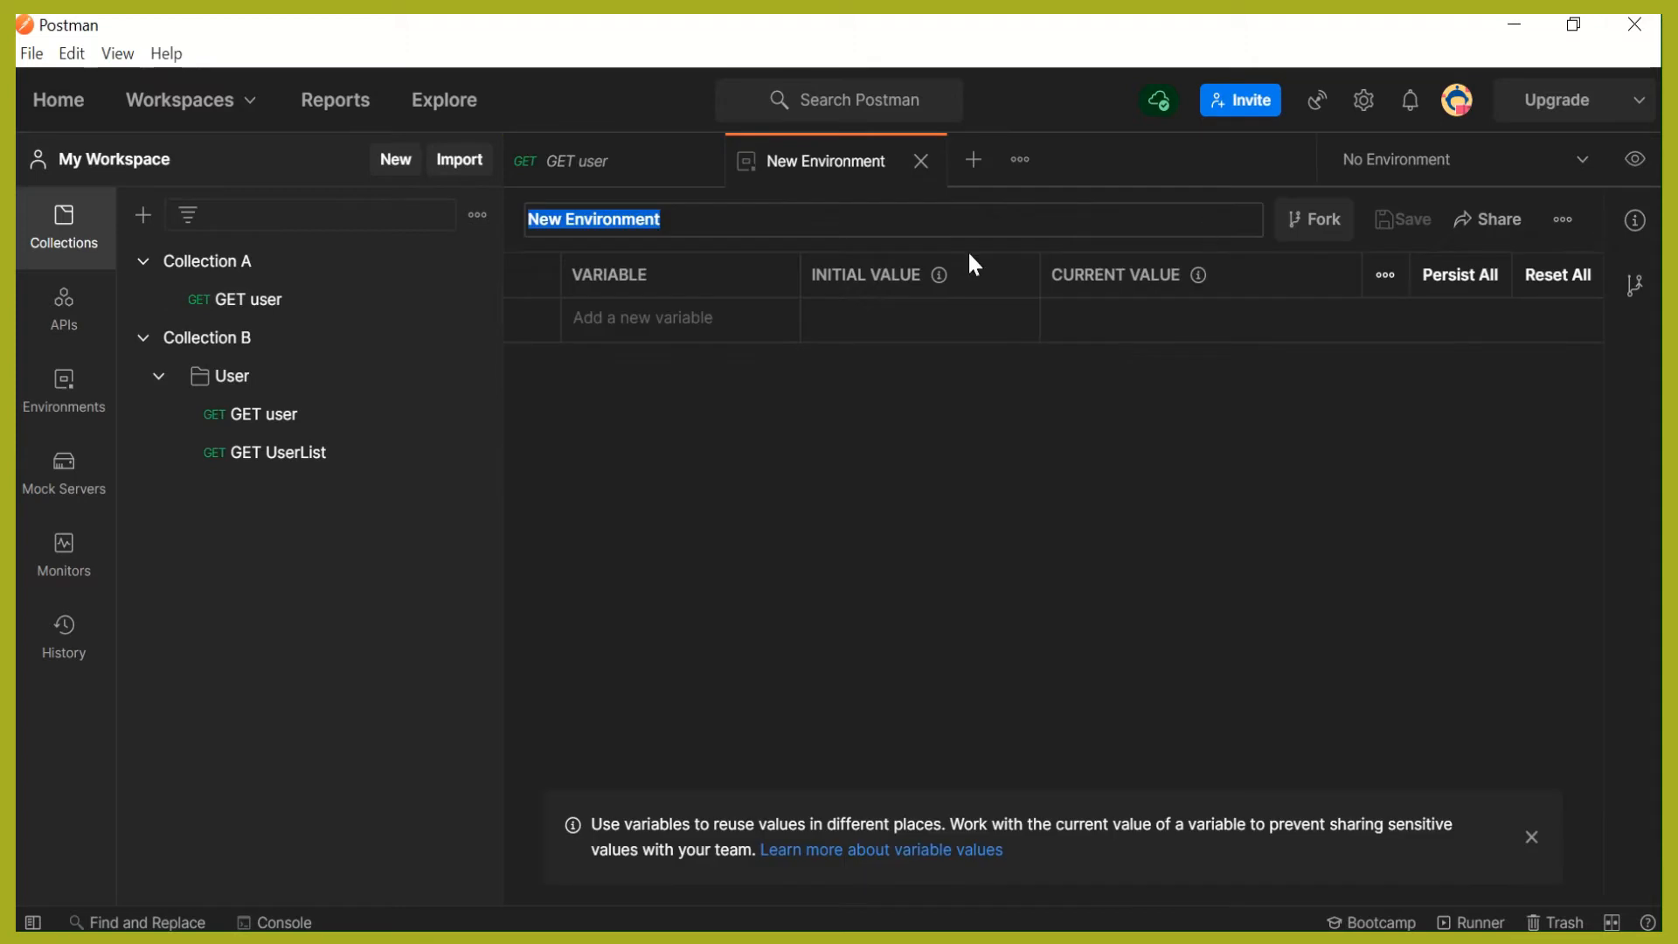
type("Test")
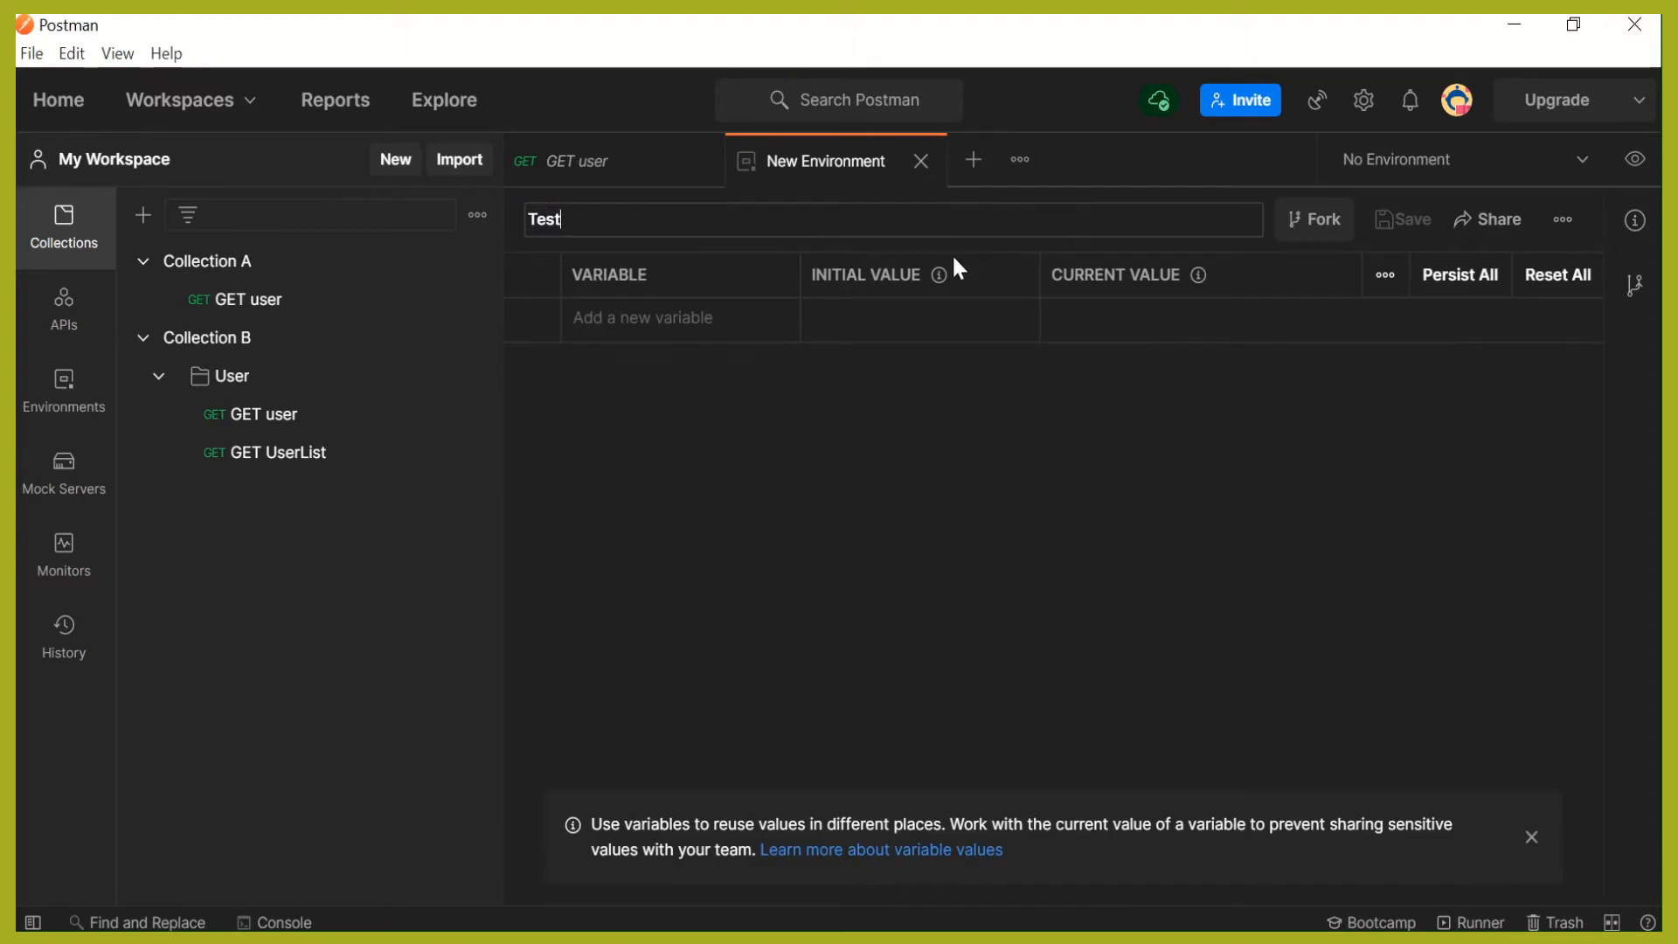
type(" Environment")
- Add a variable named Username to the Test Environment
left_click(757, 318)
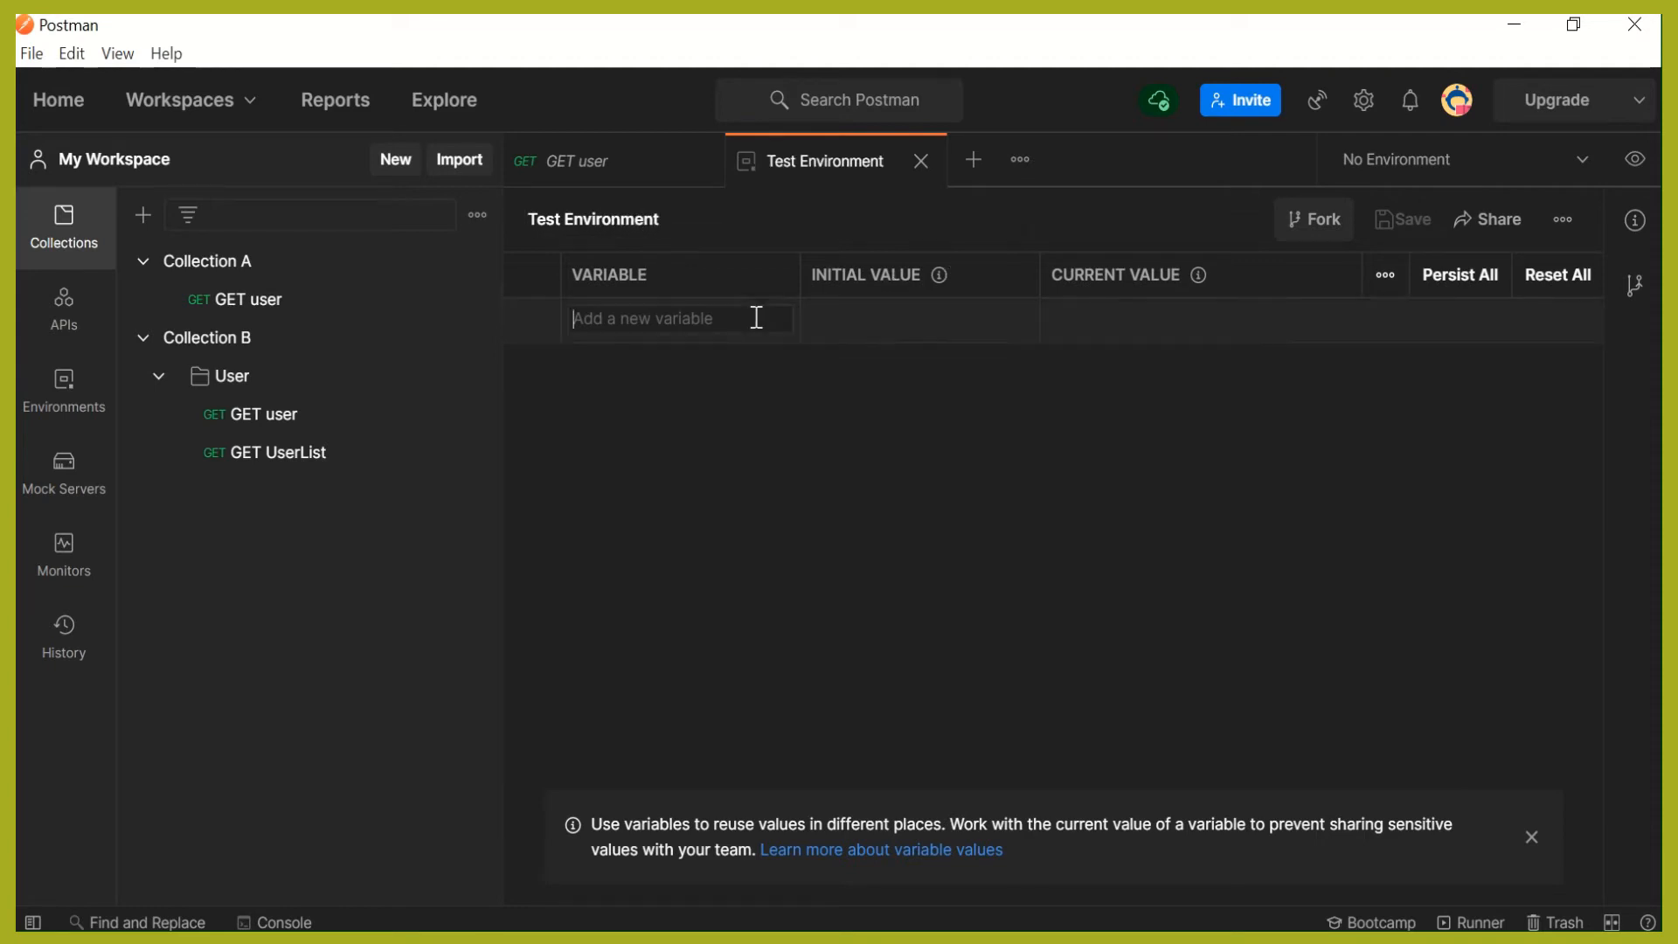
type("Userbam")
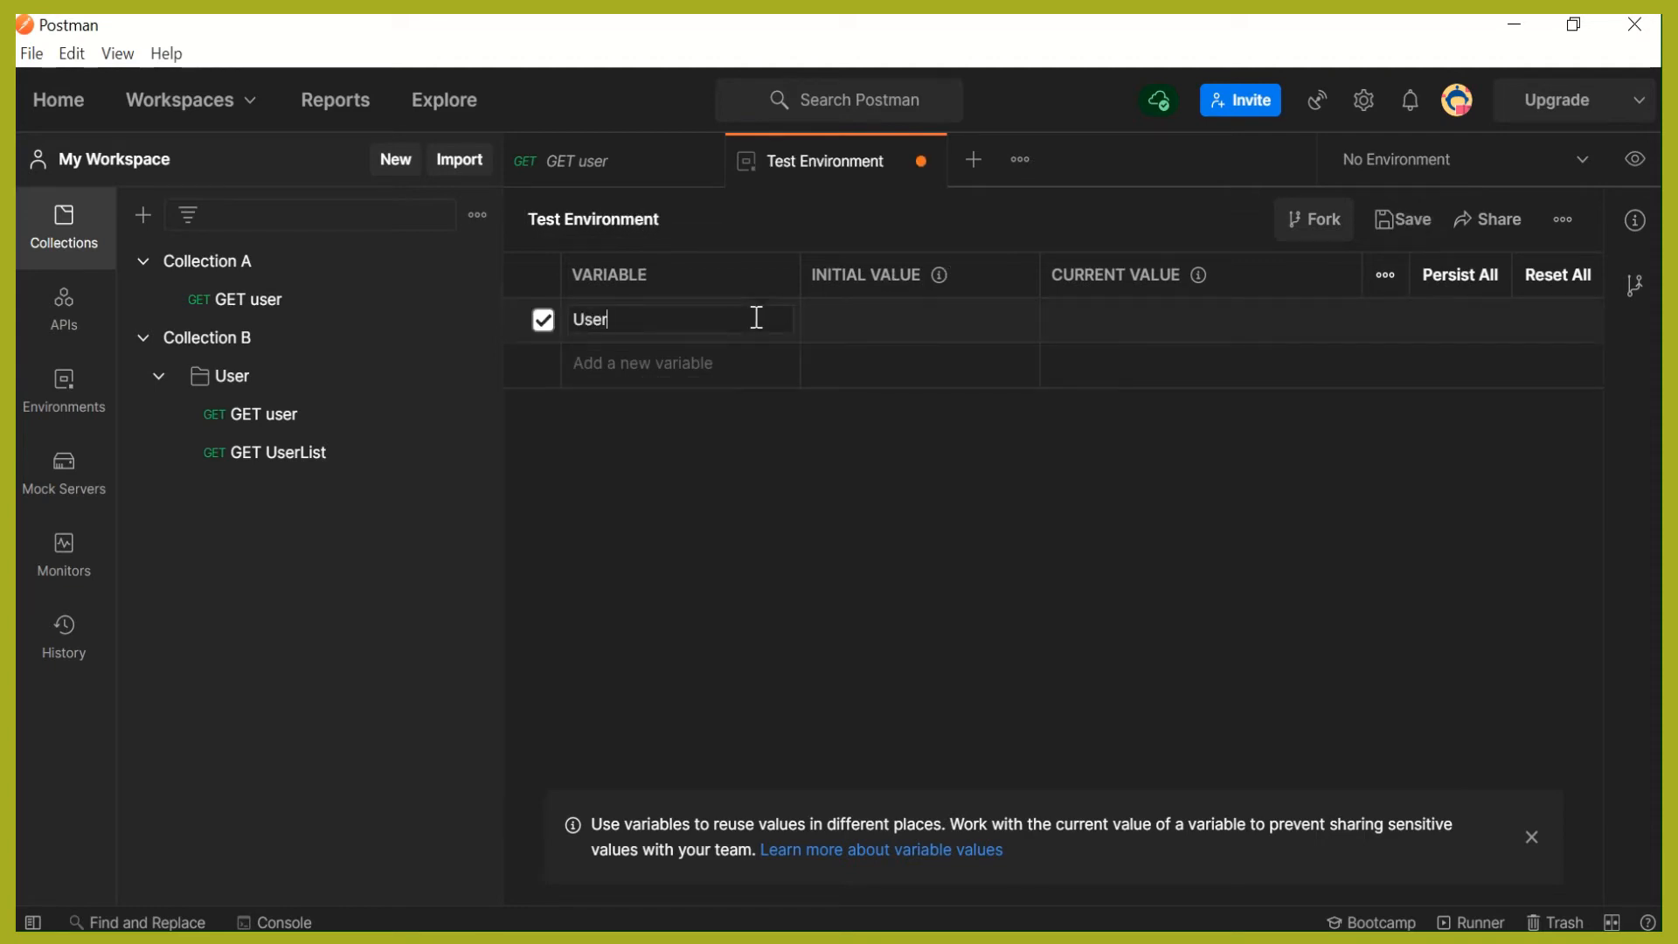
key("BackSpace")
key("BackSpace")
key("BackSpace")
type("name")
- Set the Username variable's initial value to User_Test, then save and close the Test Environment
left_click(868, 315)
type("user/")
key("BackSpace")
type("_Test")
left_click(1406, 219)
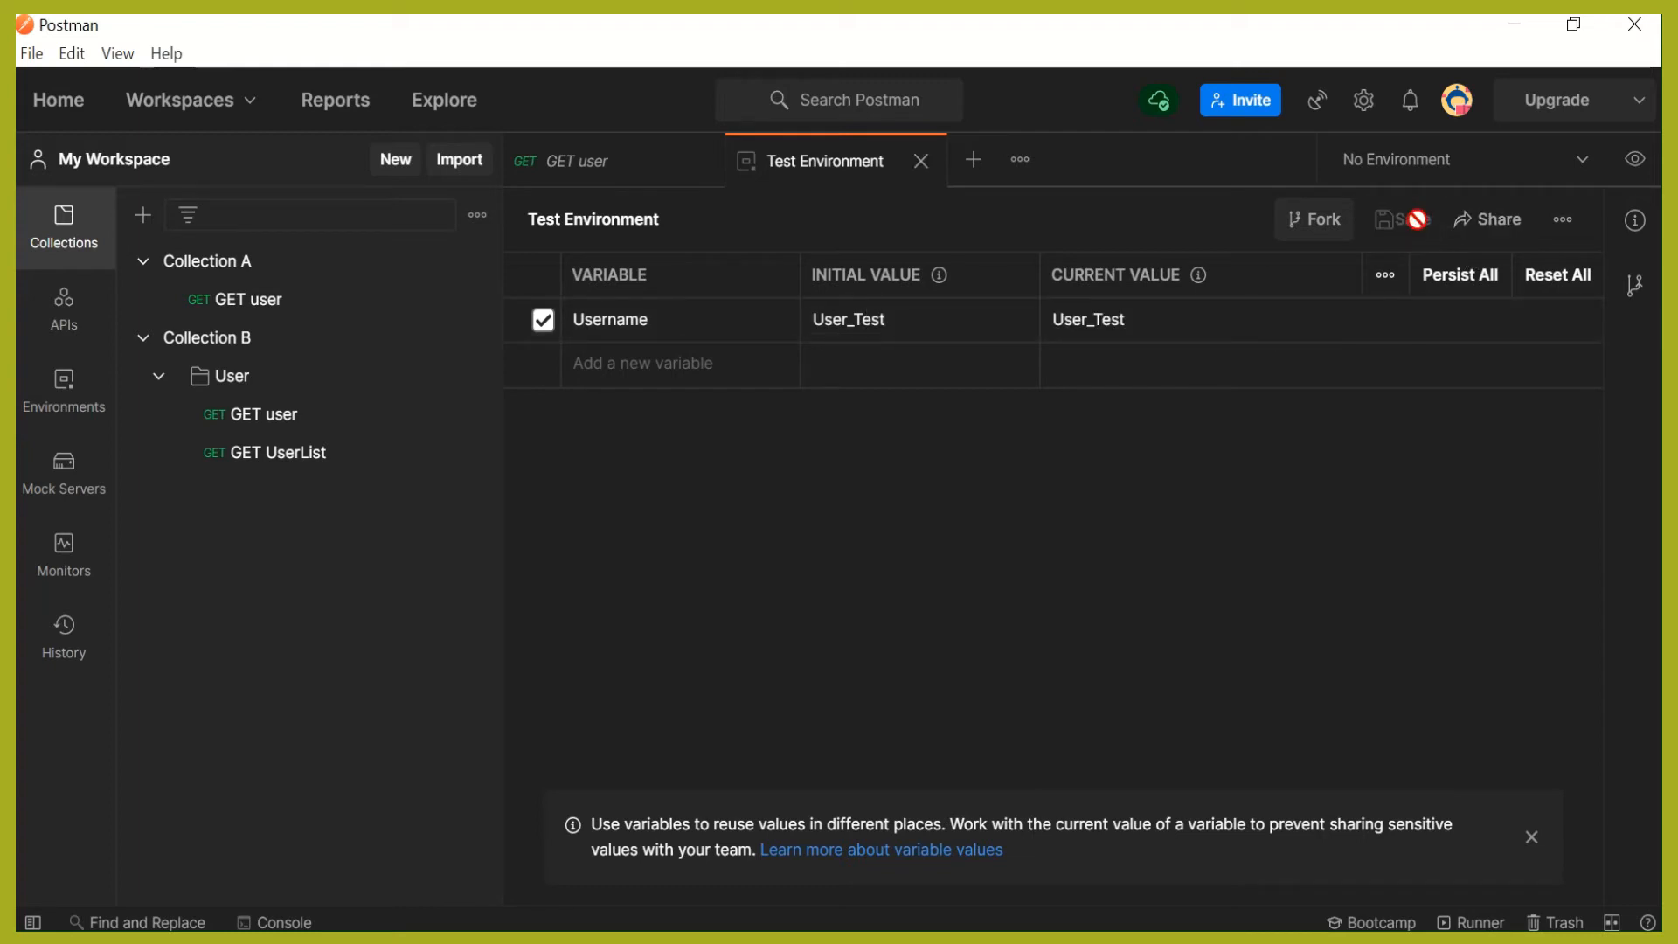
left_click(920, 161)
- Activate Test Environment to review its variables, and switch back to No Environment
left_click(1569, 171)
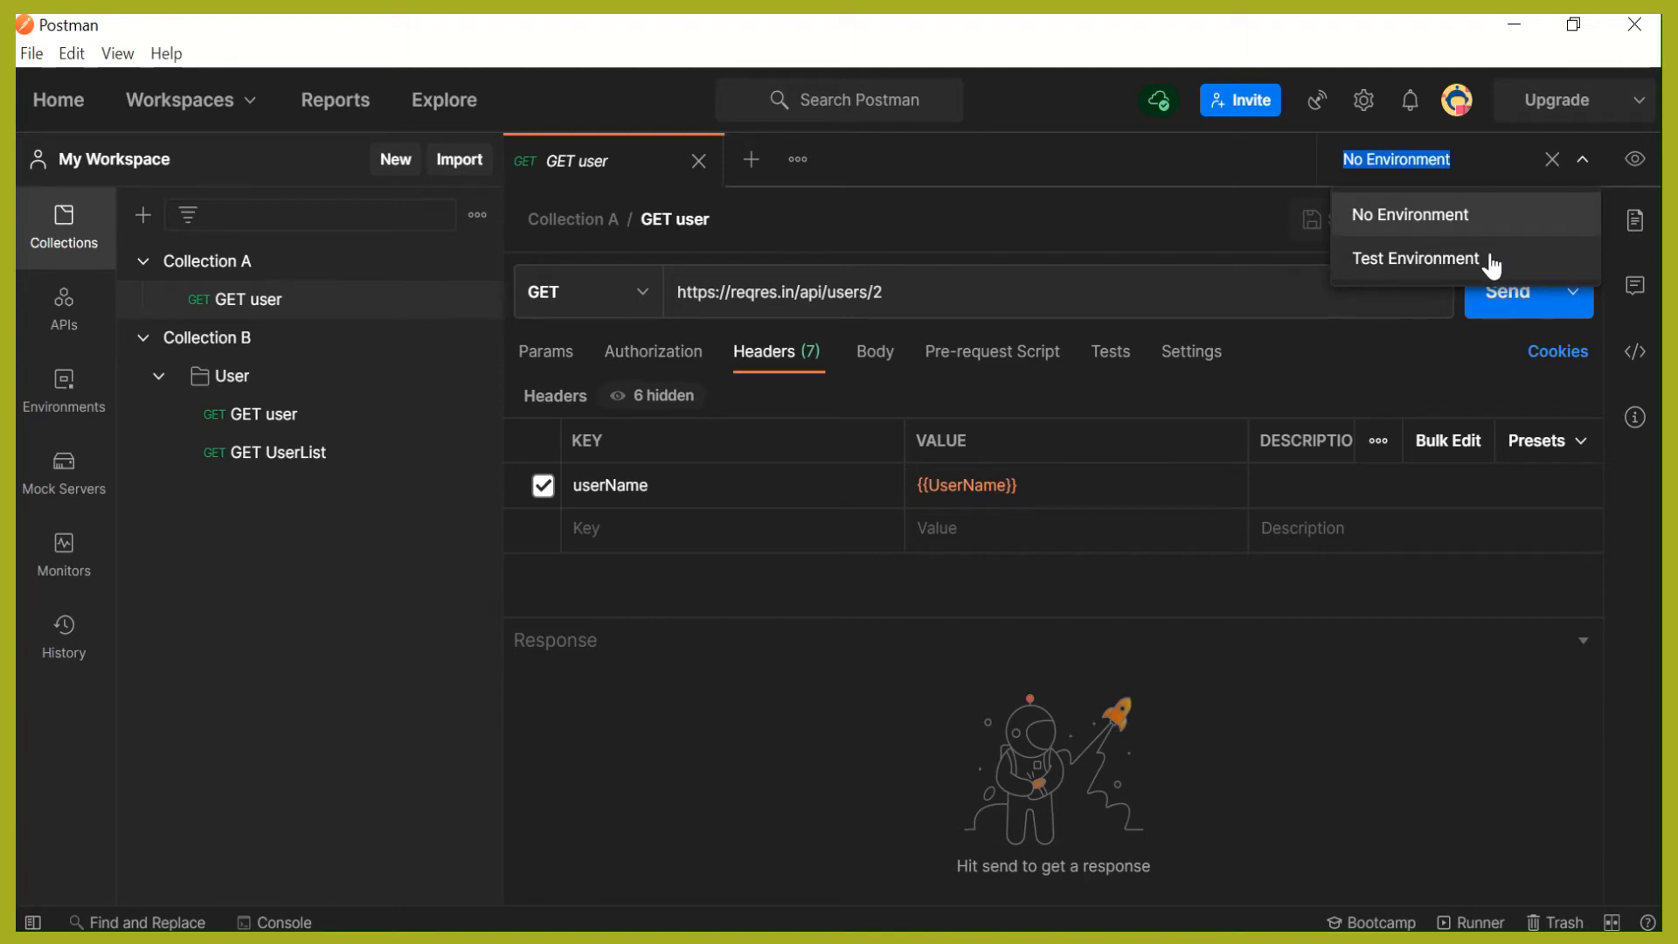
left_click(1633, 166)
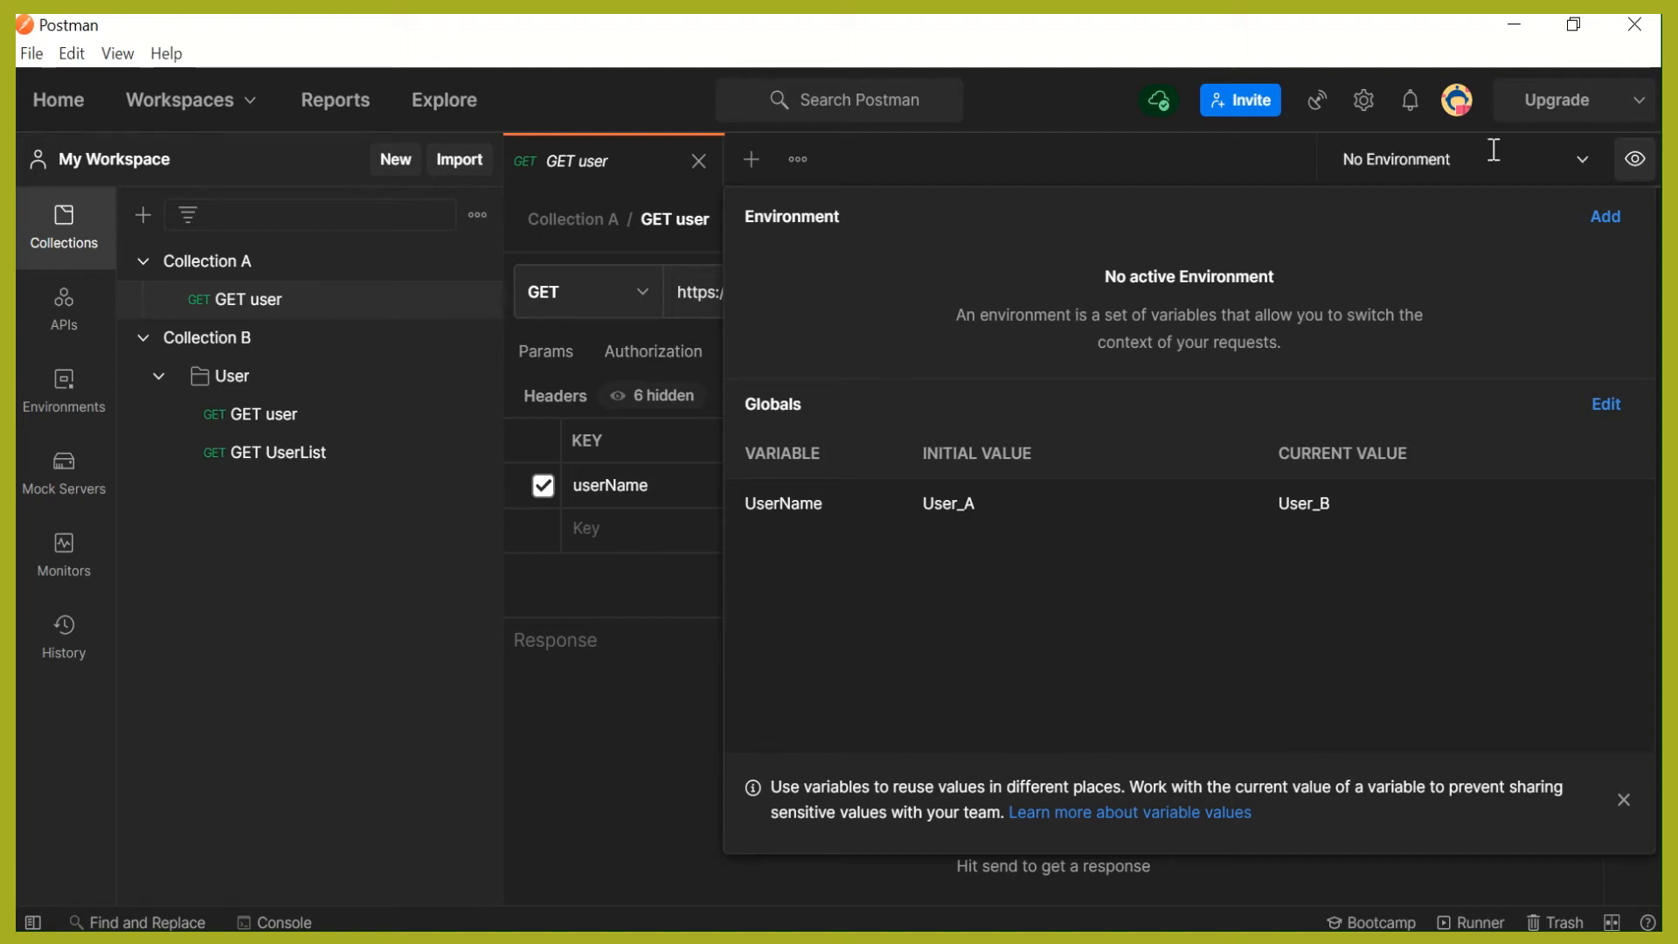
left_click(1574, 161)
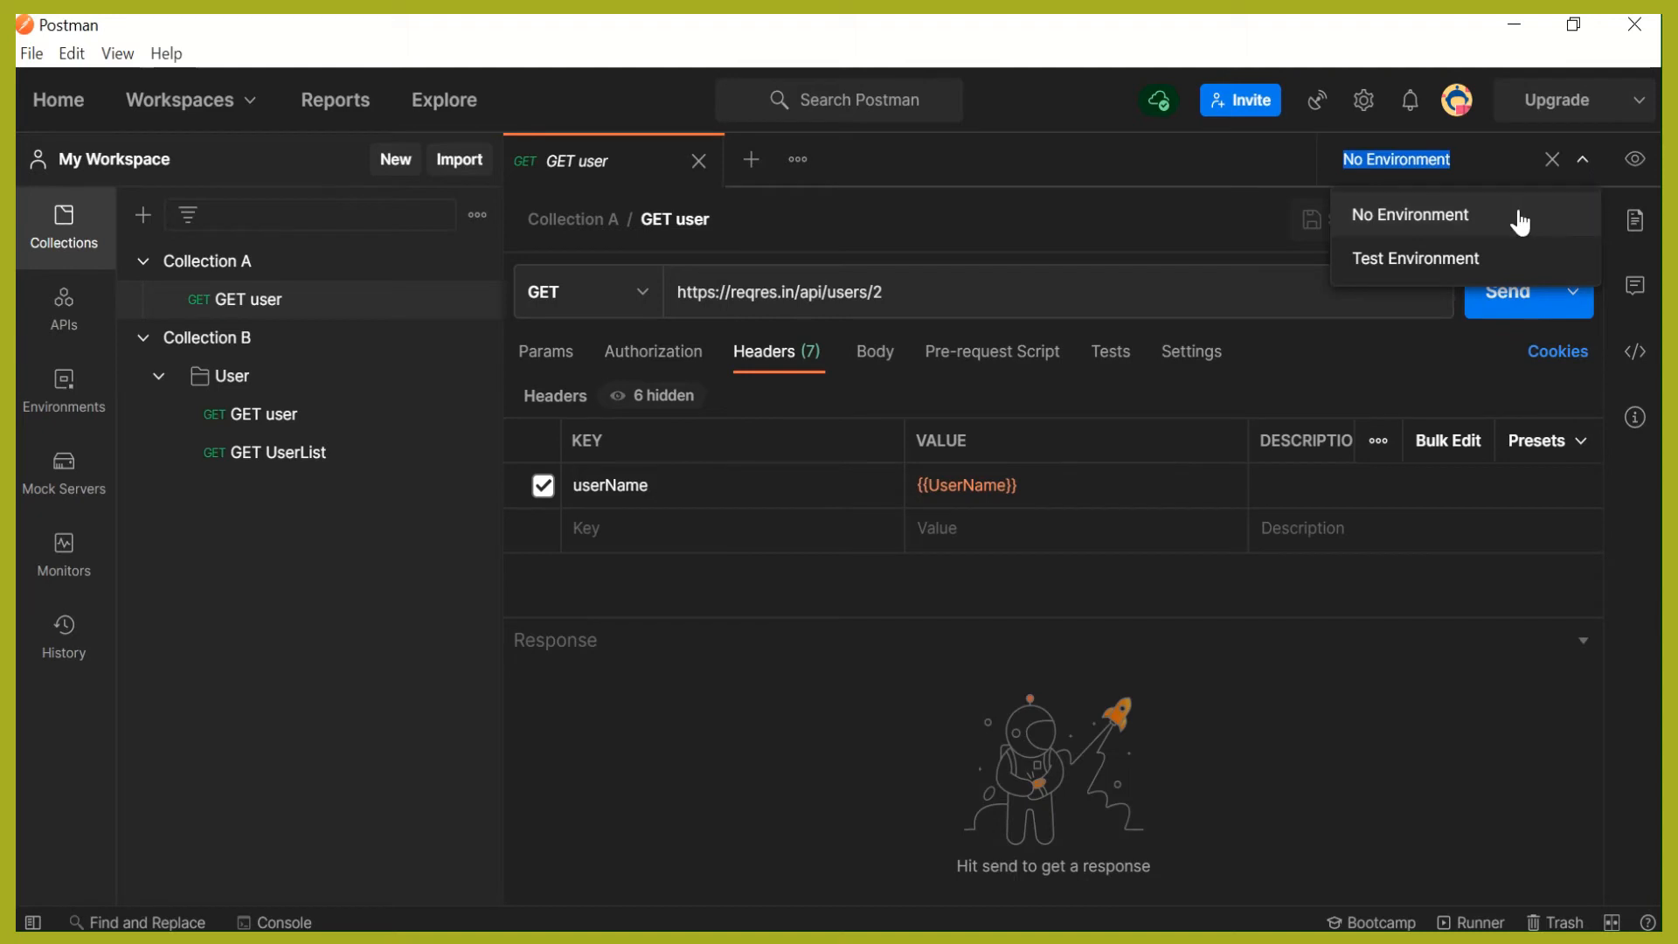
left_click(1469, 255)
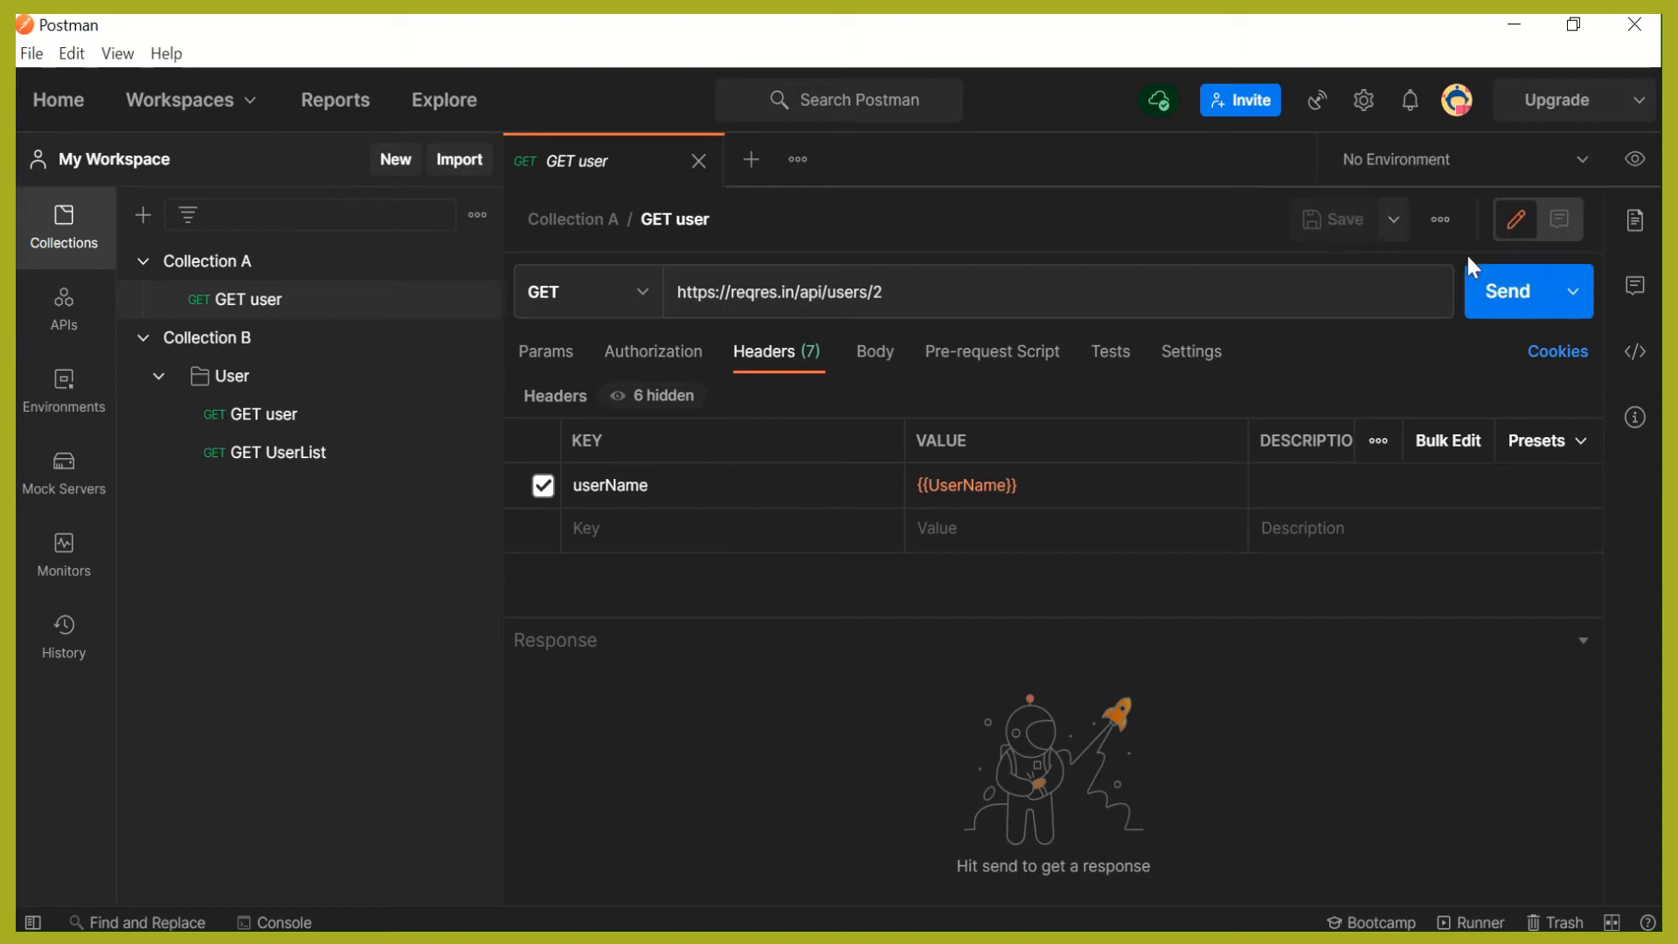
left_click(1636, 161)
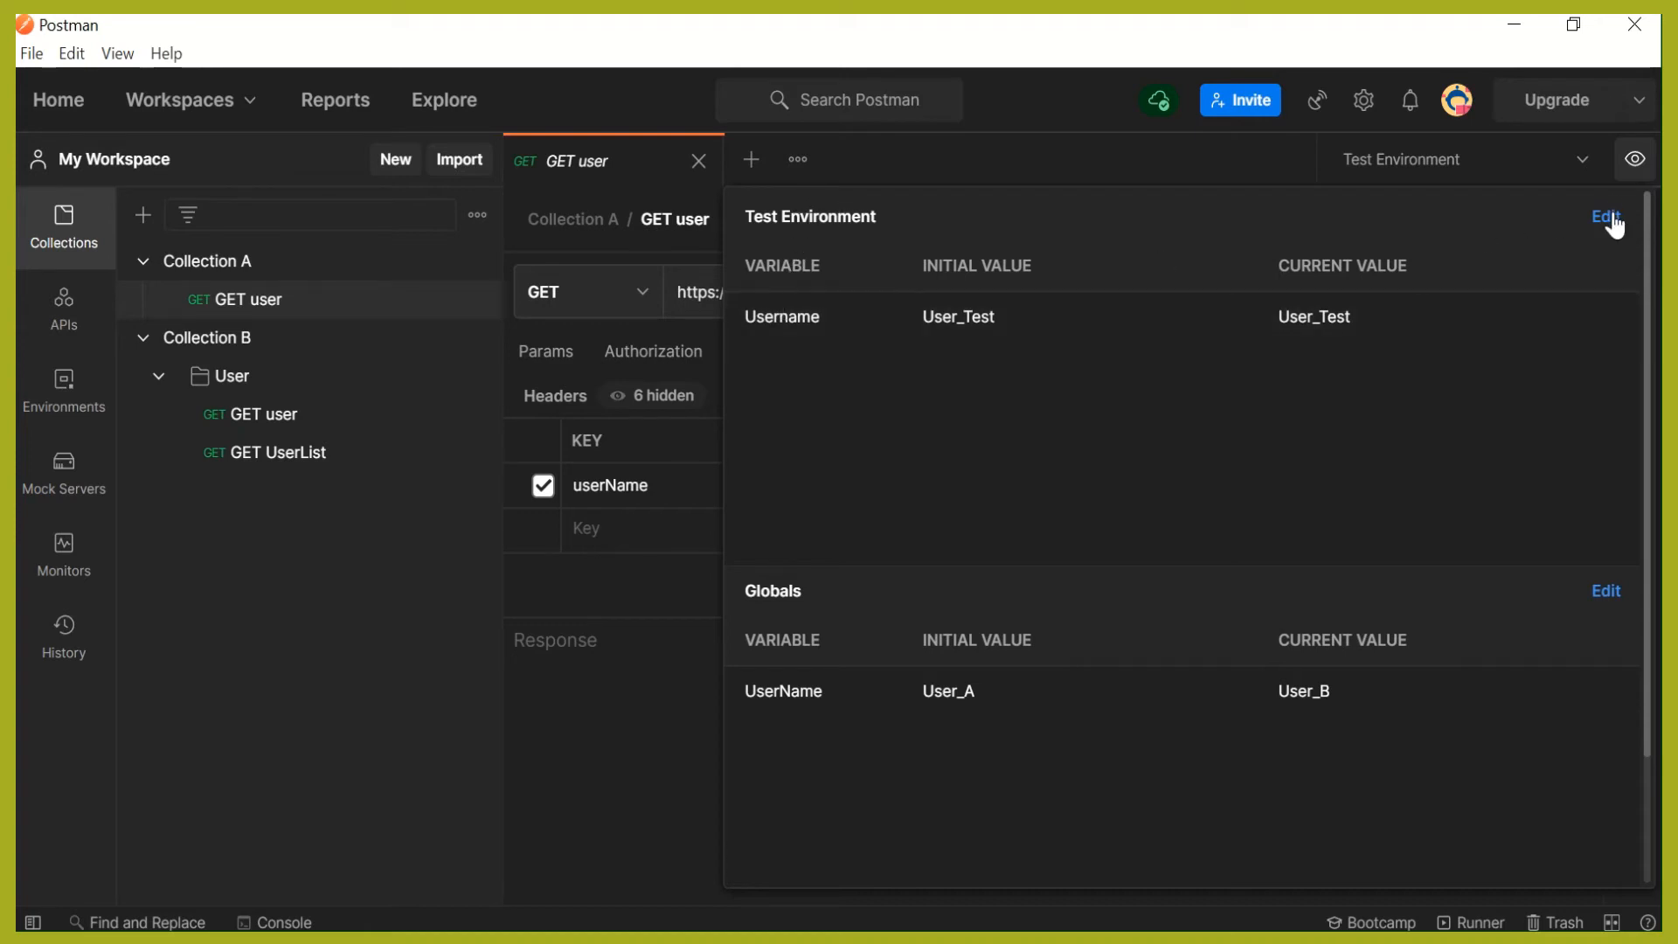
left_click(1004, 97)
left_click(1416, 162)
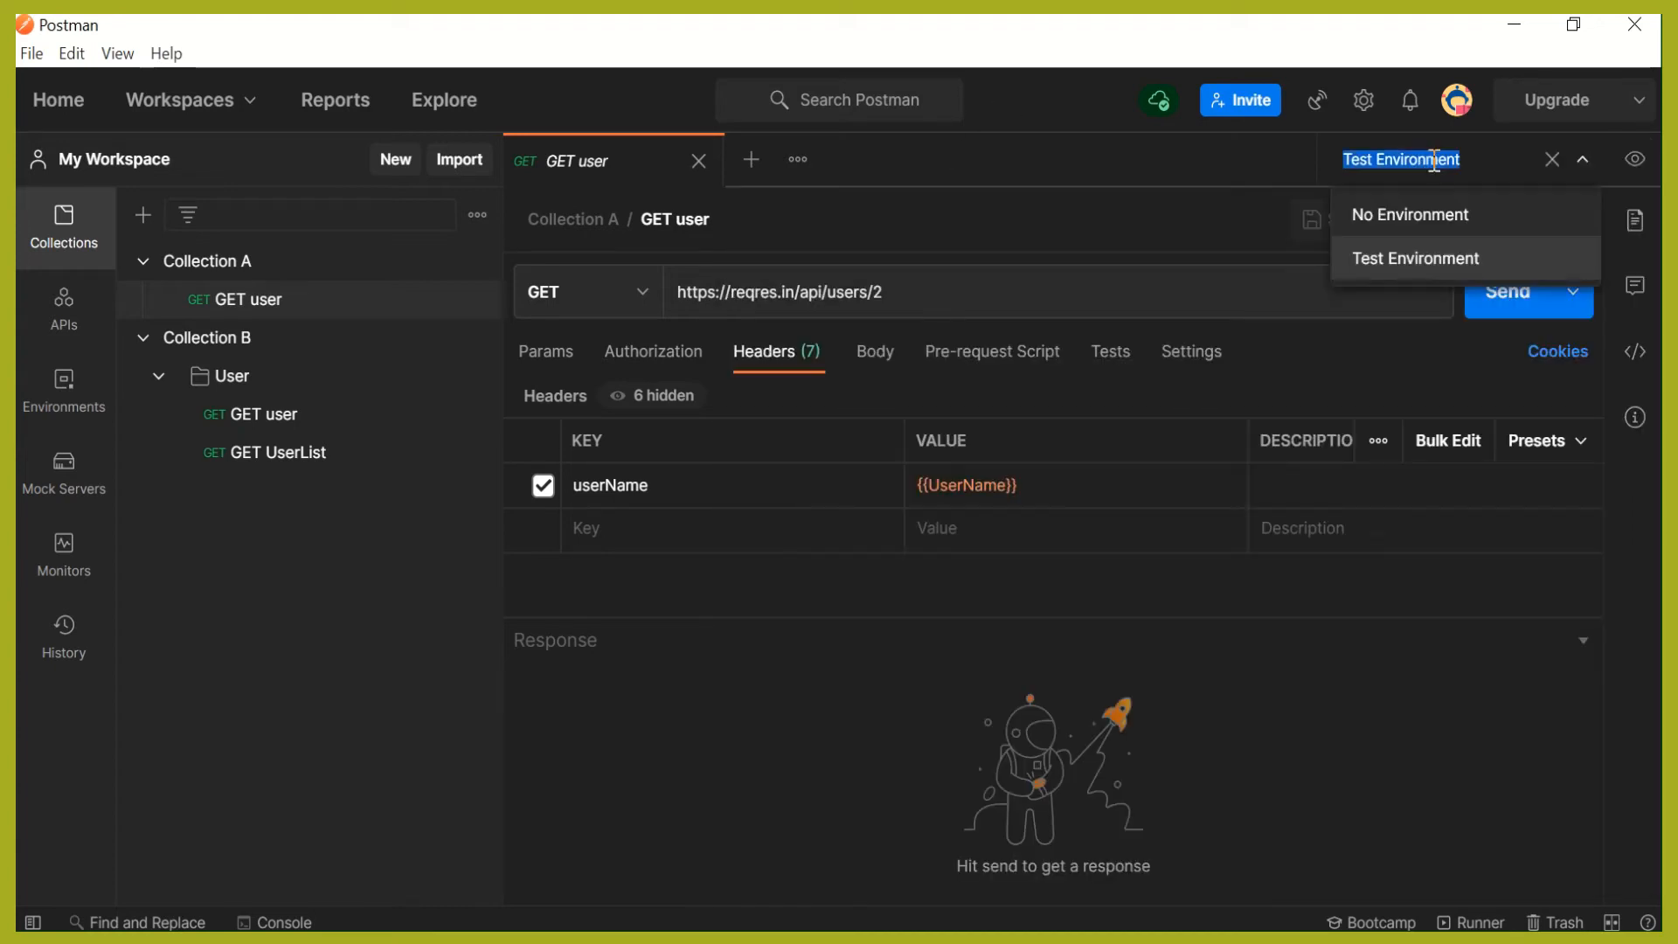
left_click(1438, 229)
- Create another environment named "Prod Environment"
left_click(1635, 159)
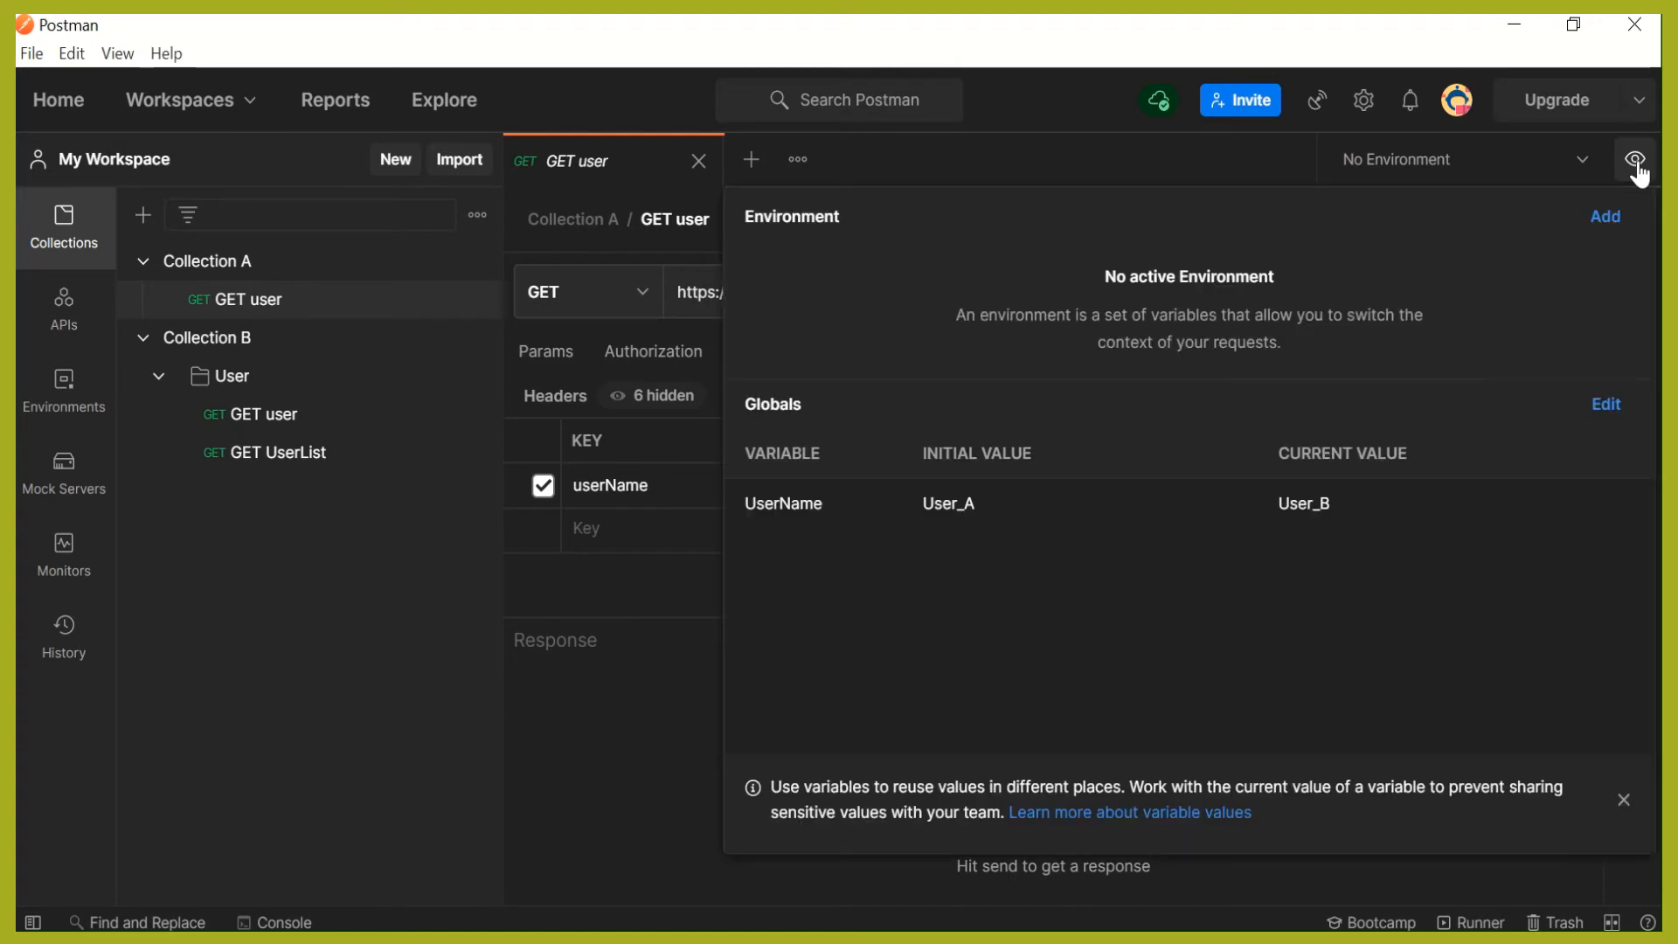
left_click(1605, 223)
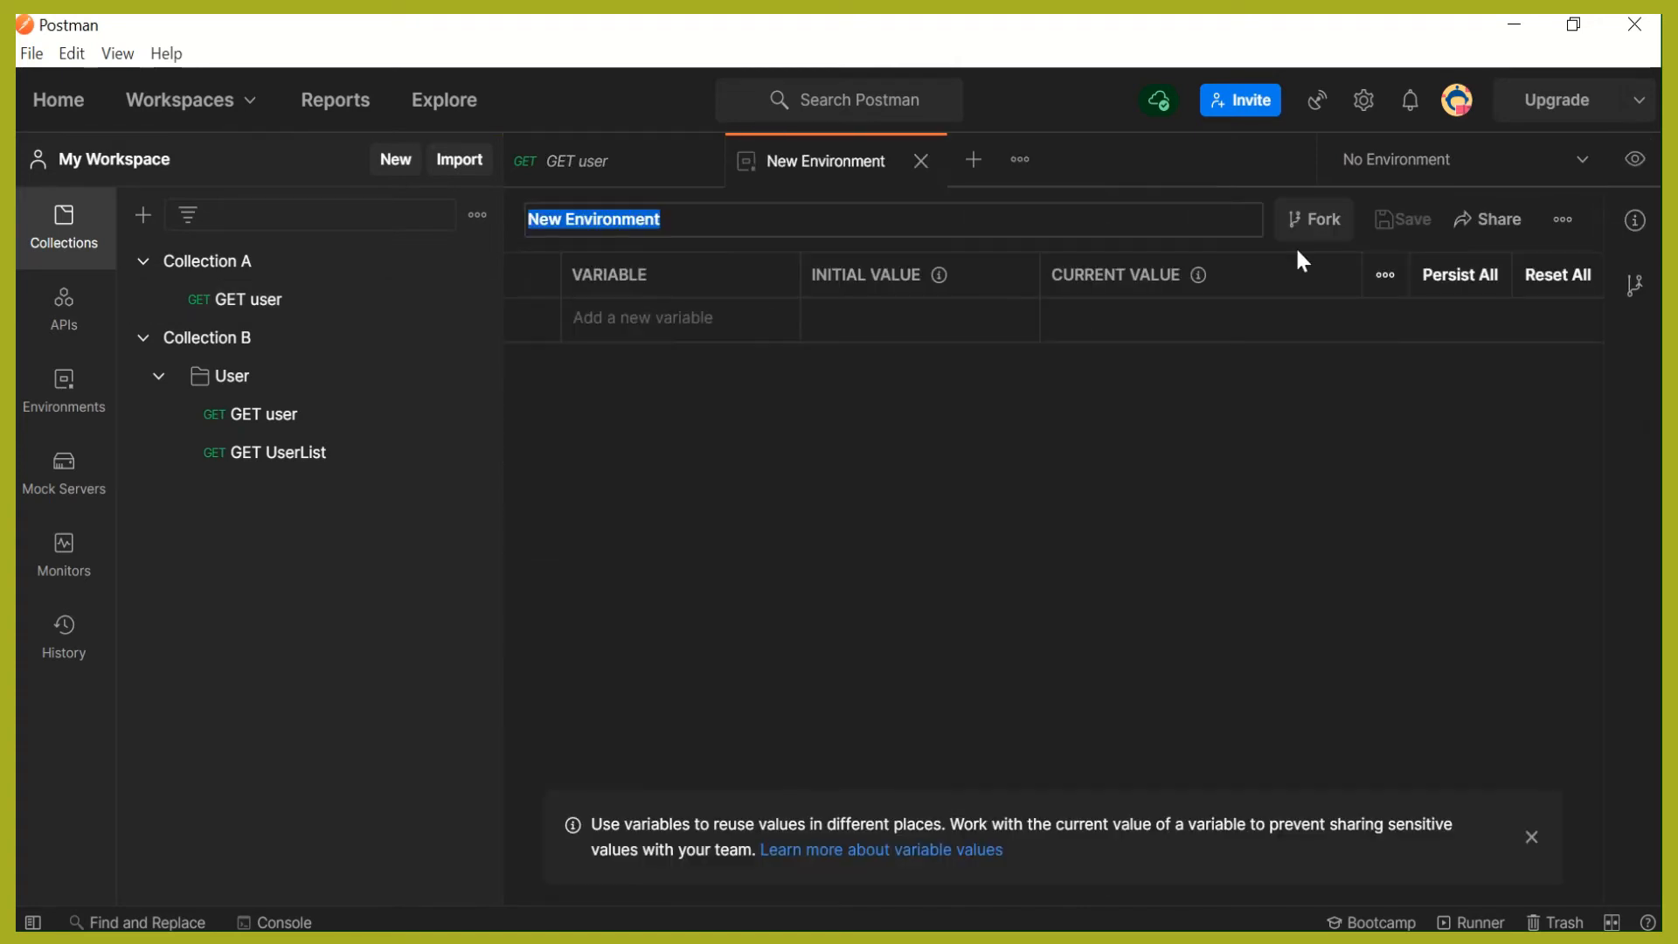
type("Prod ")
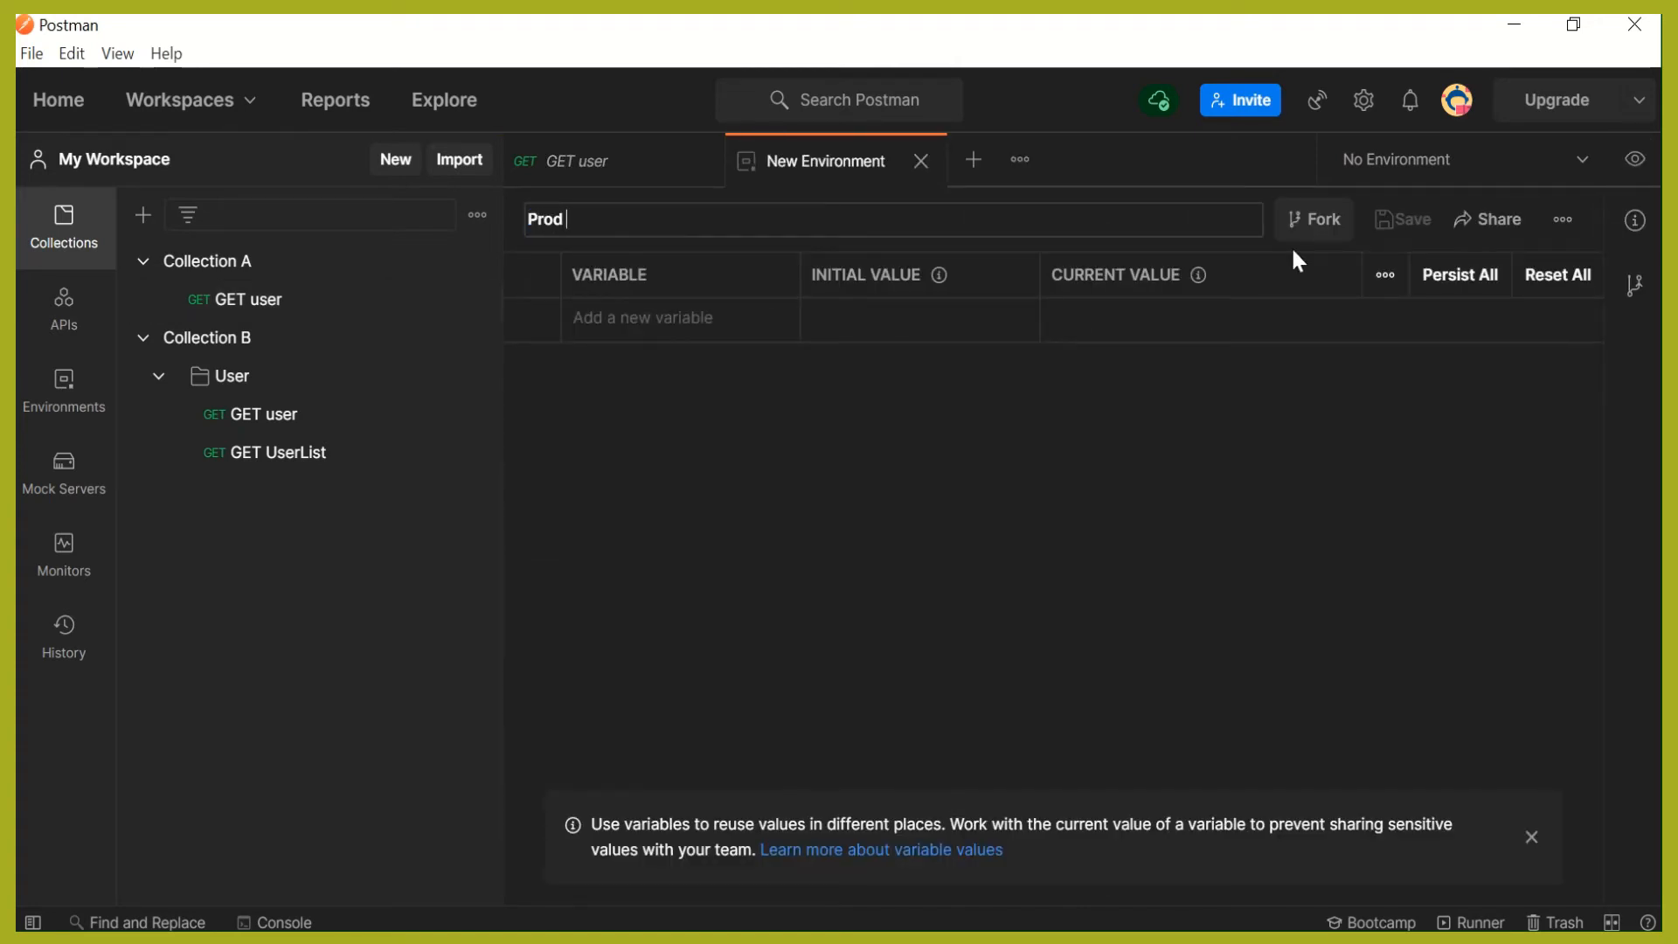
type("Environment")
- Add a Username variable with the initial value User_Prod to the Prod Environment and save it
left_click(724, 322)
type("Username")
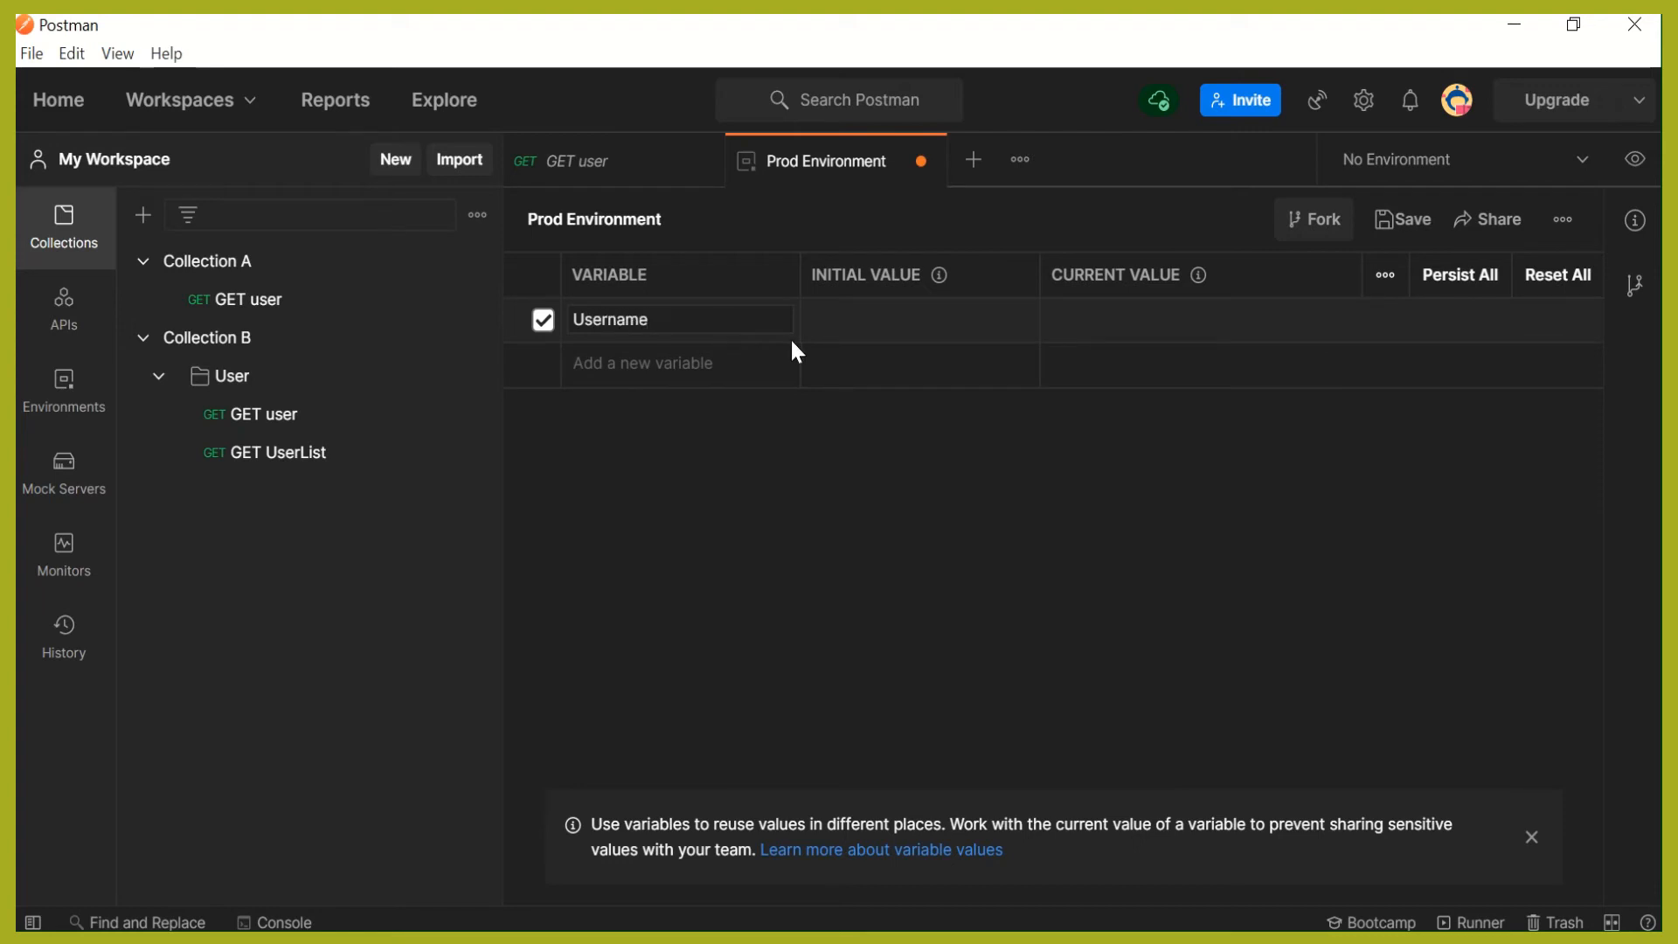
left_click(868, 330)
type("User_Prod")
left_click(1403, 219)
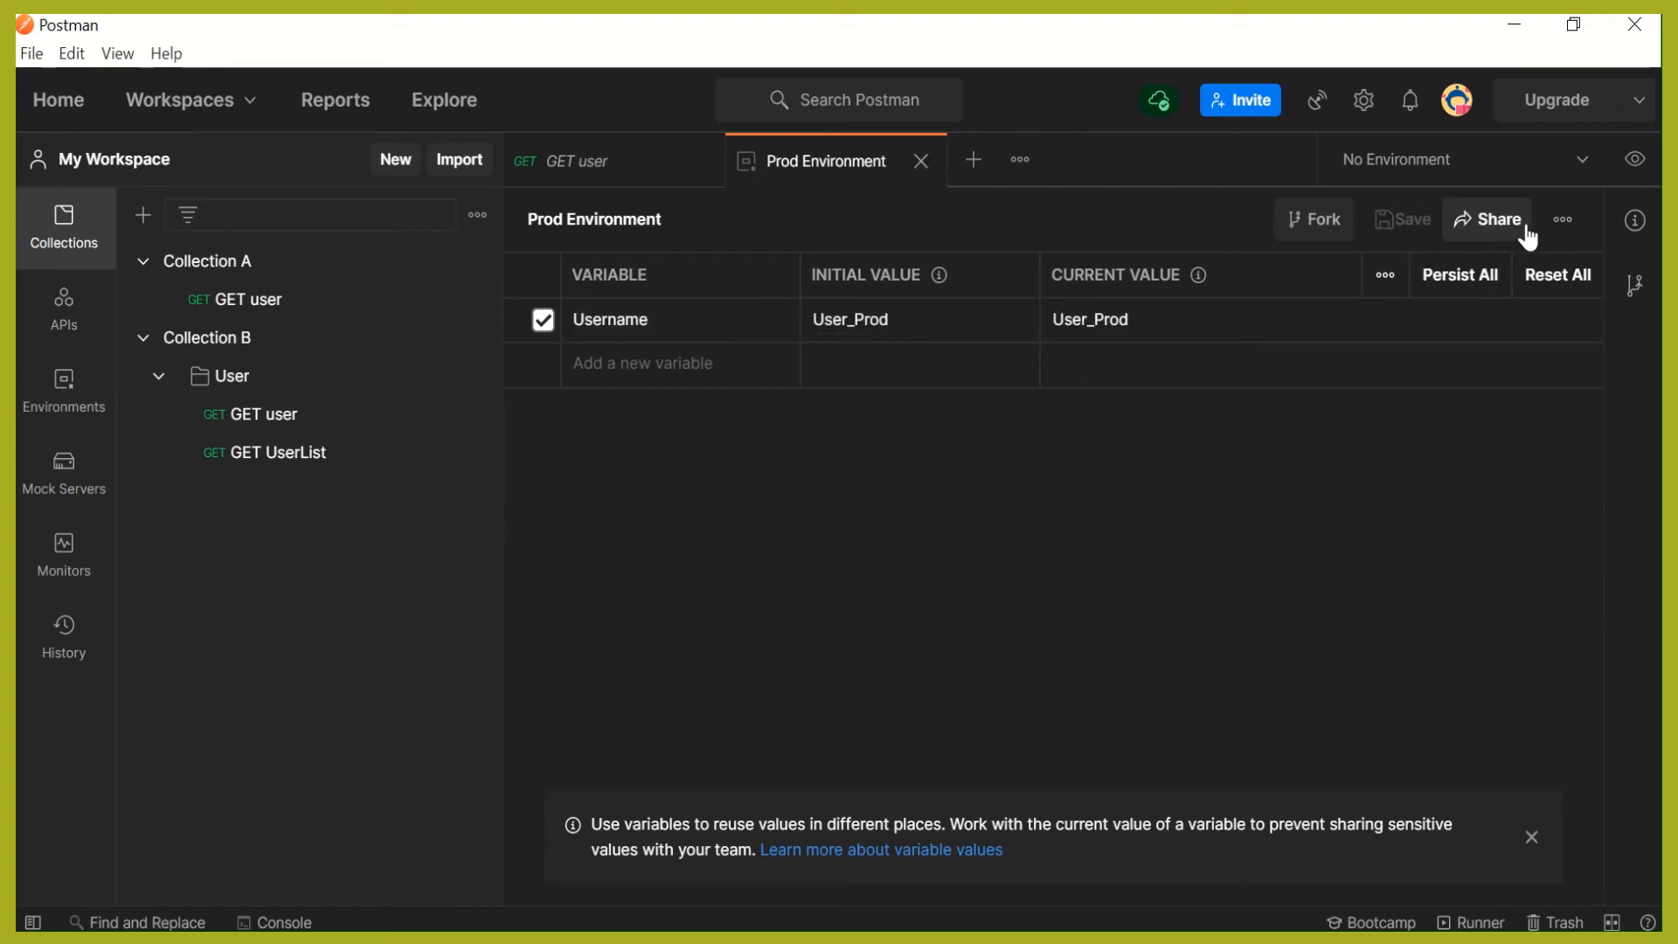
- Make Test Environment the active environment and close the Prod Environment editor
left_click(1578, 163)
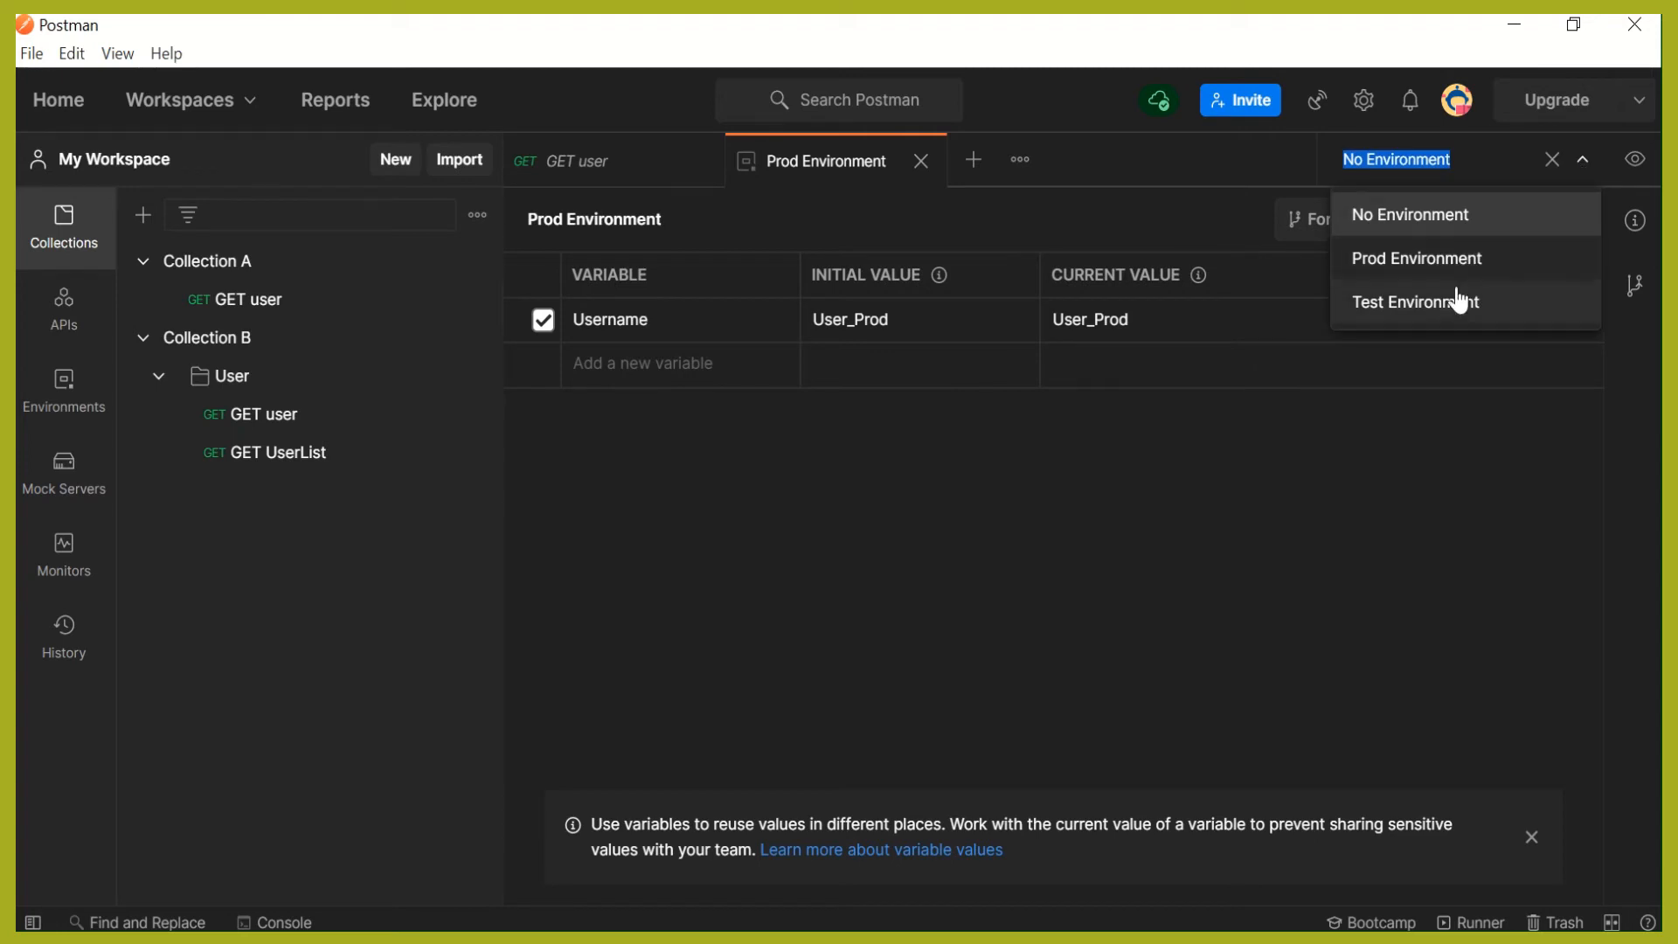
left_click(1395, 304)
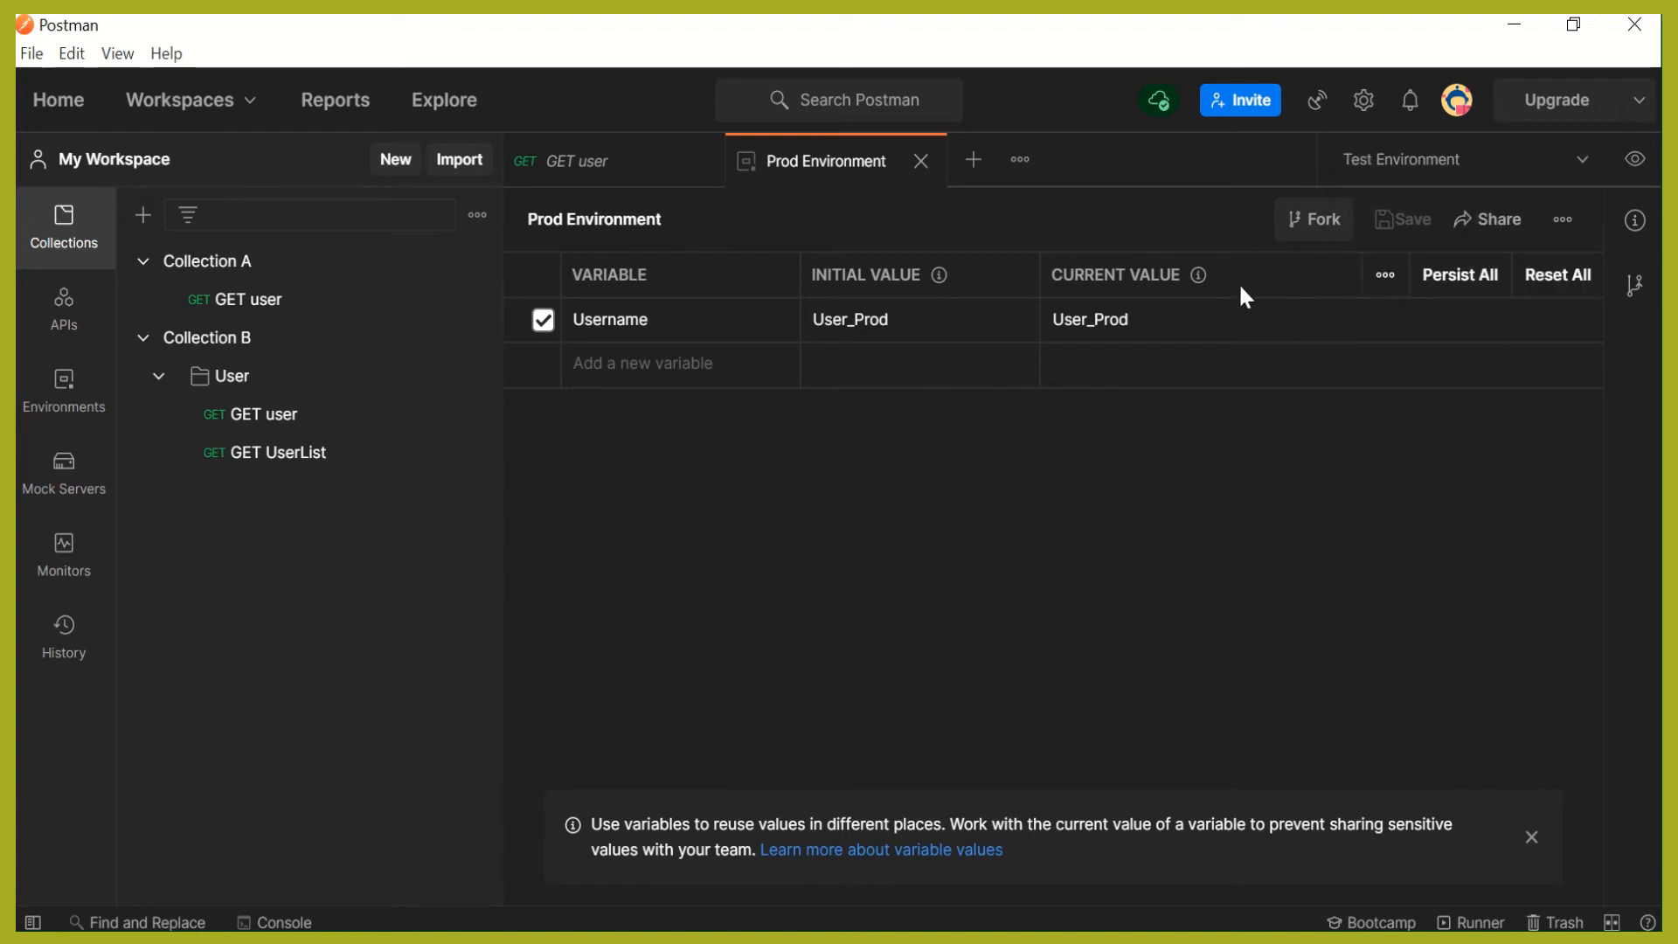
left_click(921, 160)
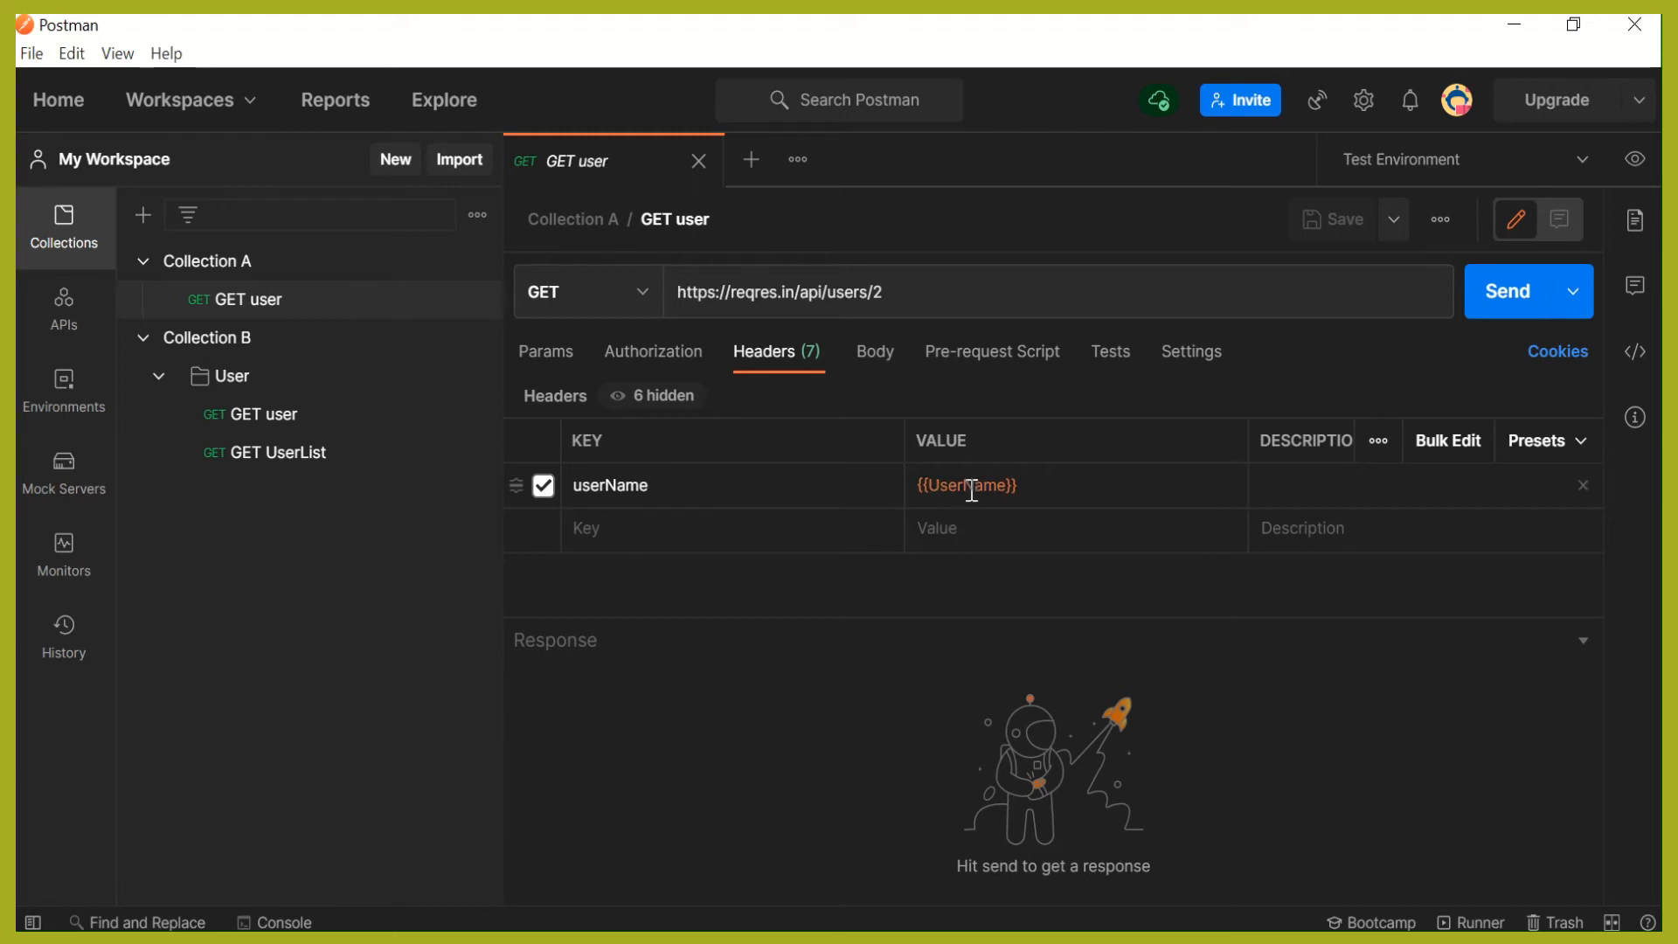
- Replace the userName header's value in Collection A's GET user request with the environment variable {{Username}}
mouse_move(973, 492)
left_click_drag(1036, 486, 905, 475)
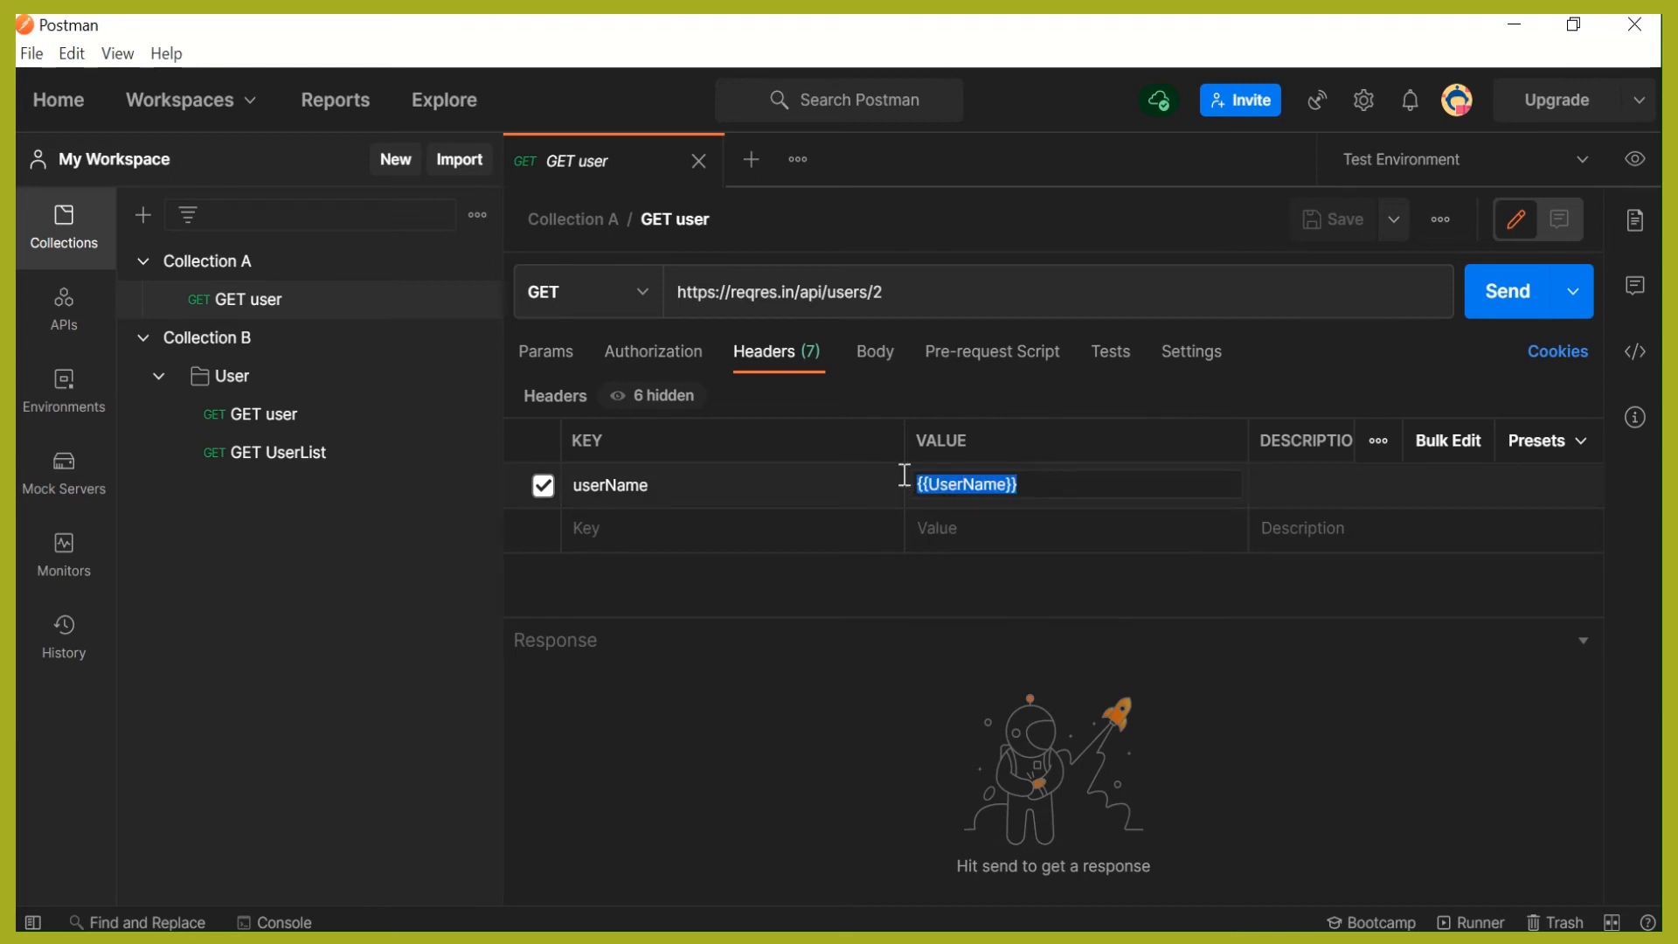
key("BackSpace")
type("{{")
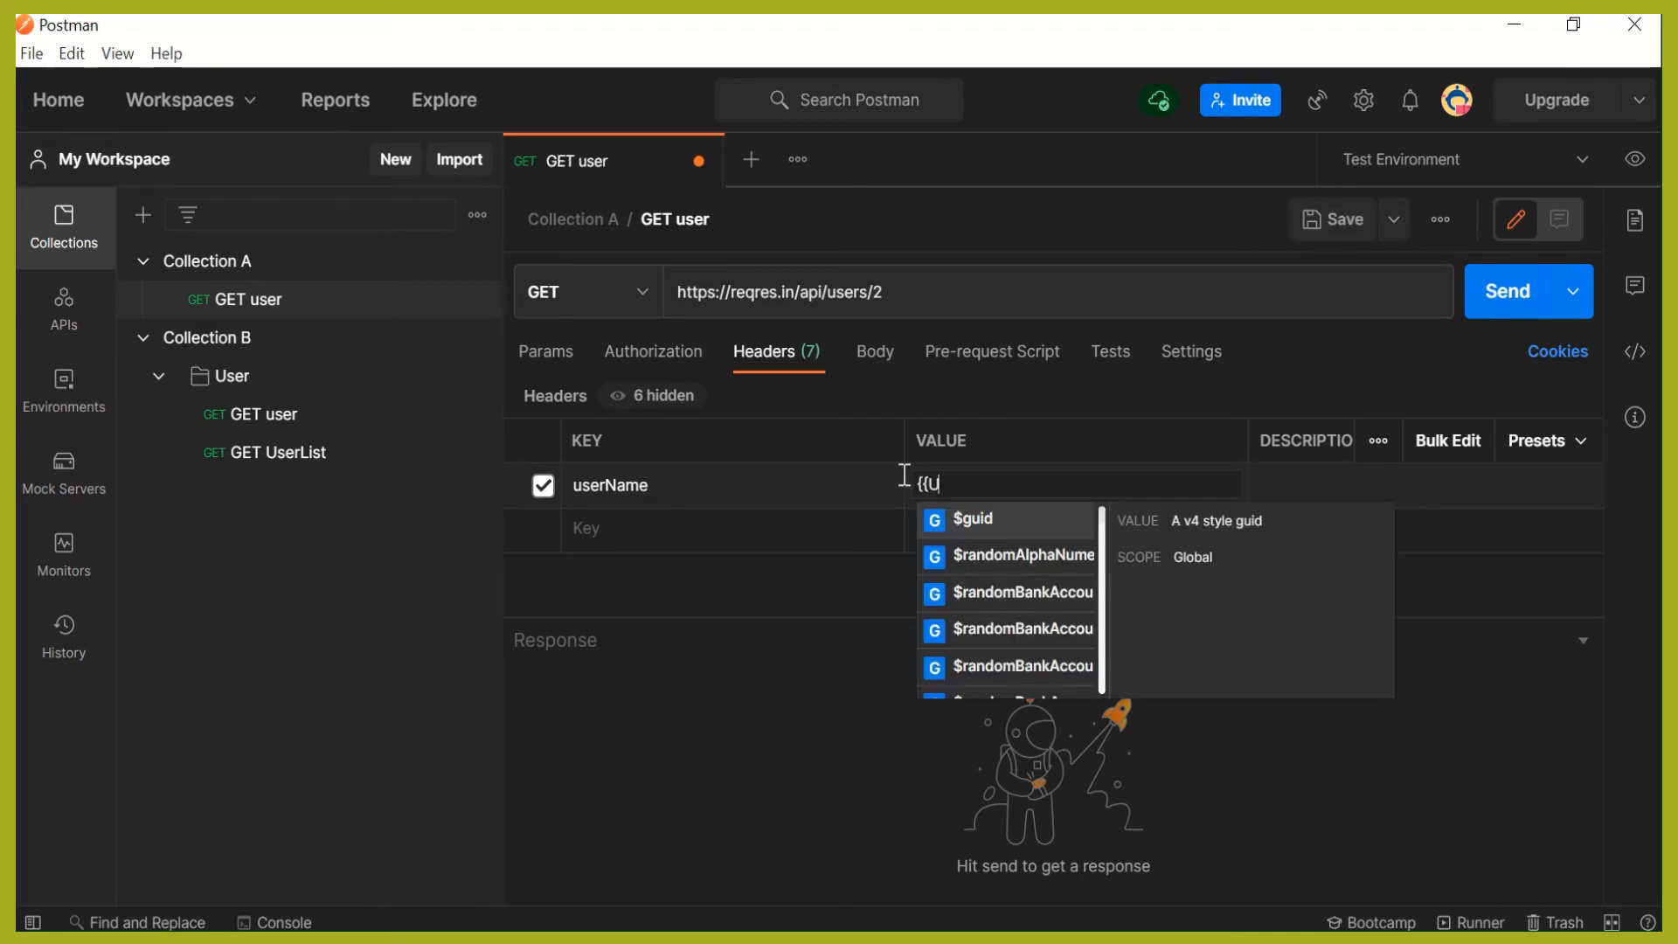
type("Use")
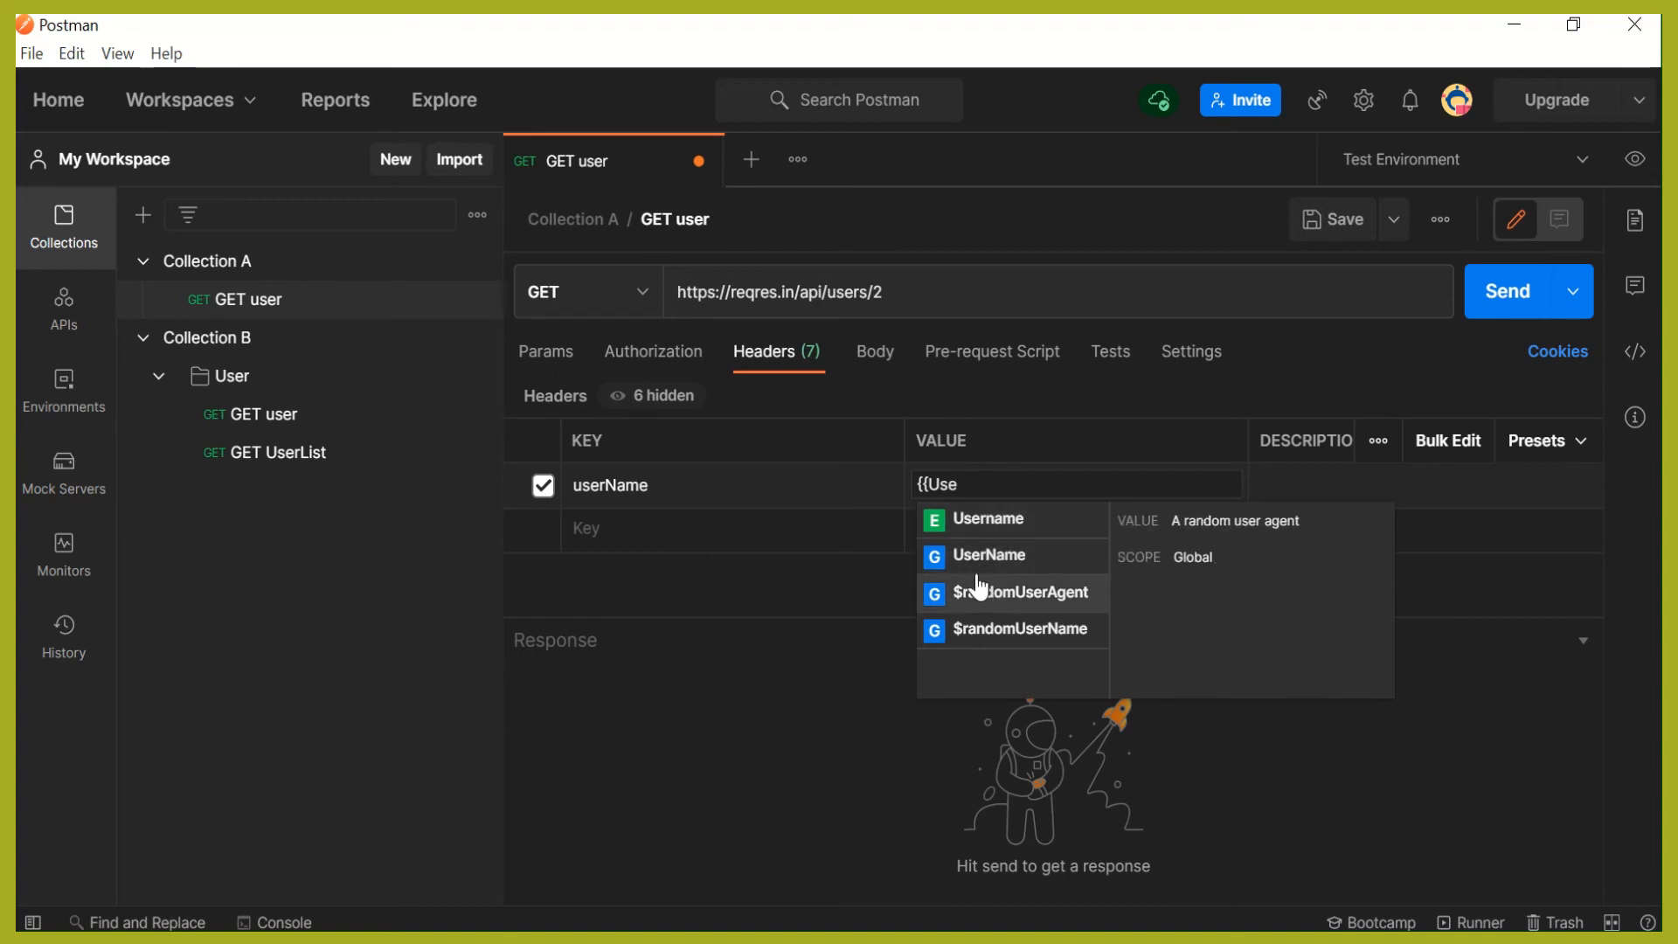
left_click(968, 522)
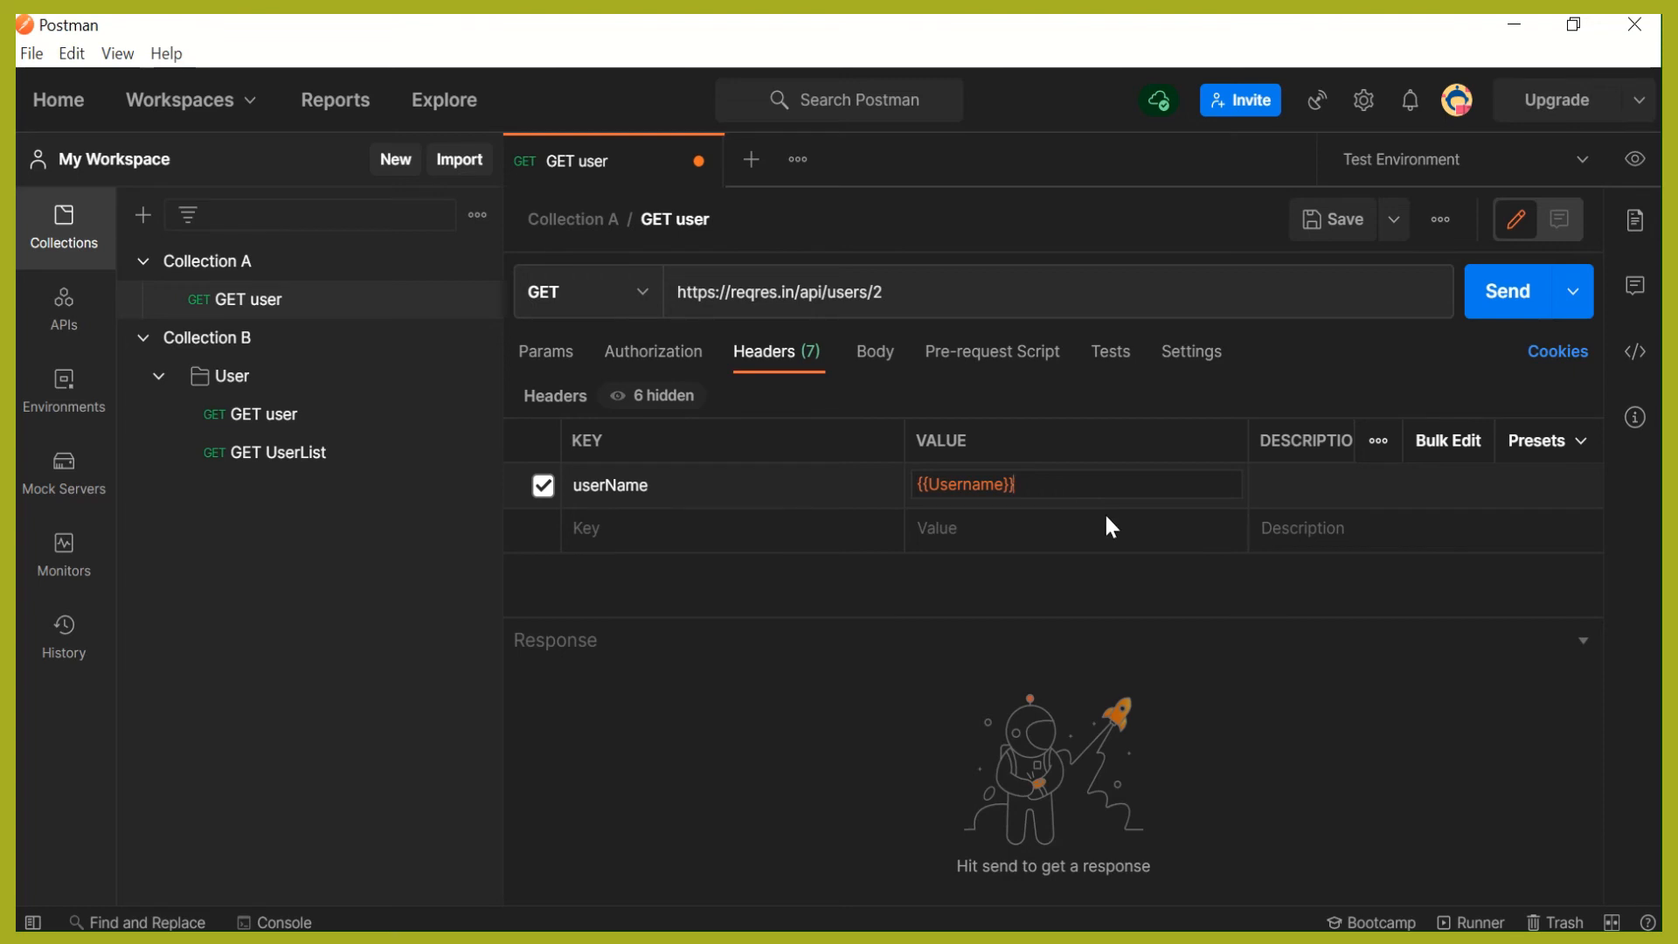
- Open the Postman Console in its own window
left_click(73, 54)
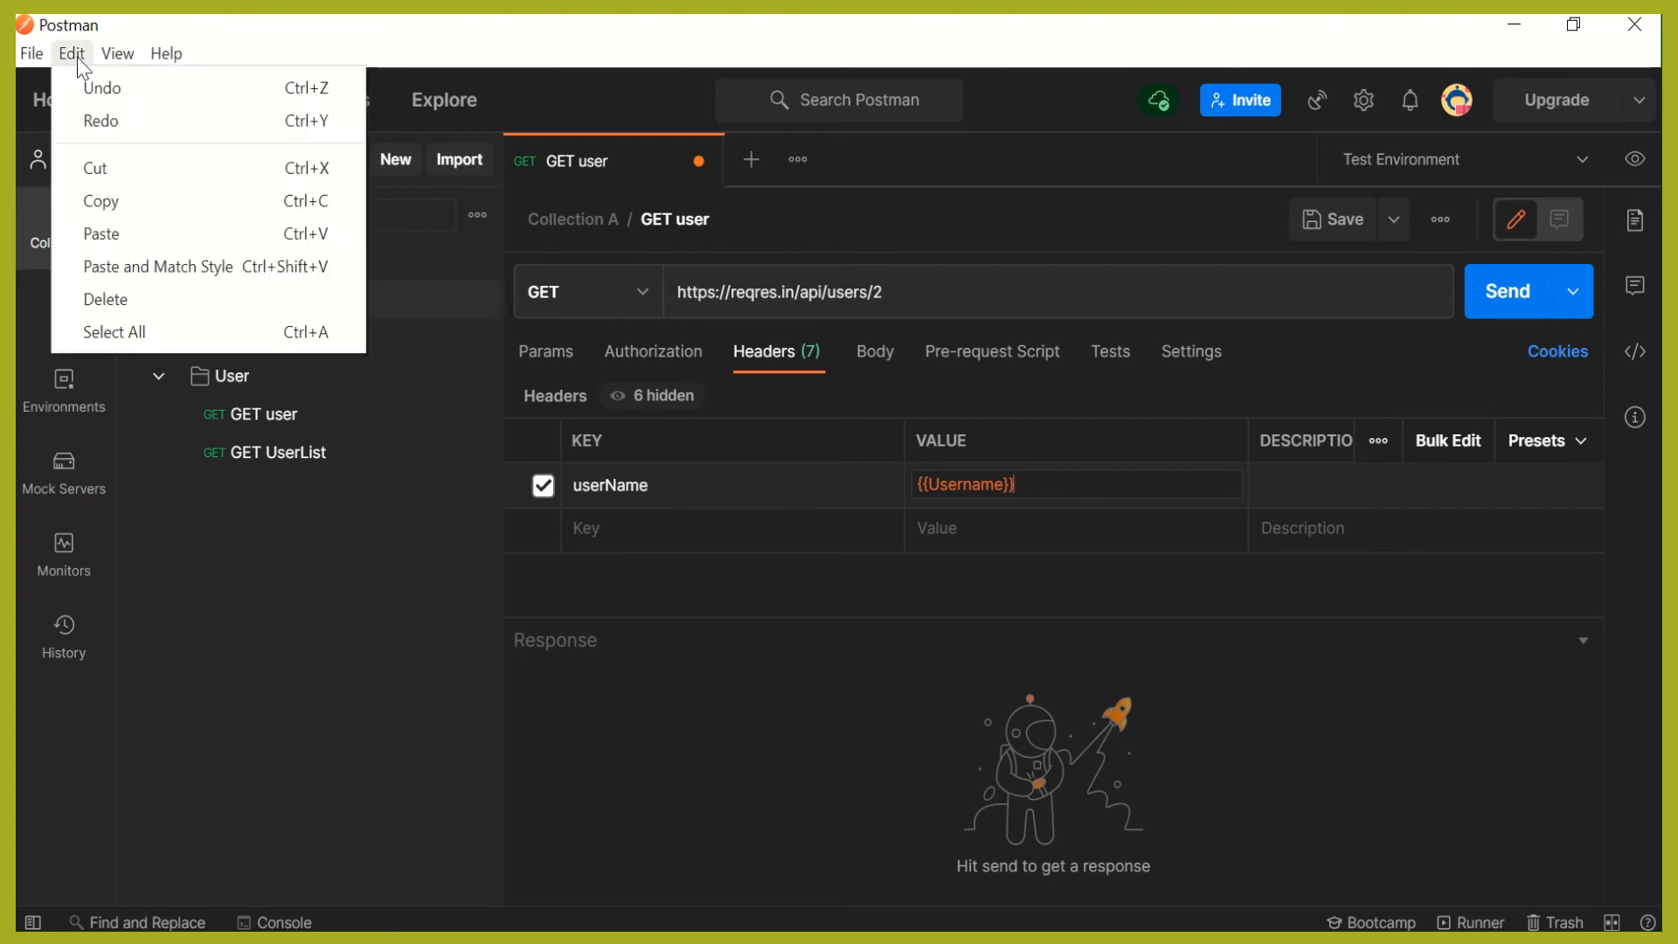
mouse_move(105, 58)
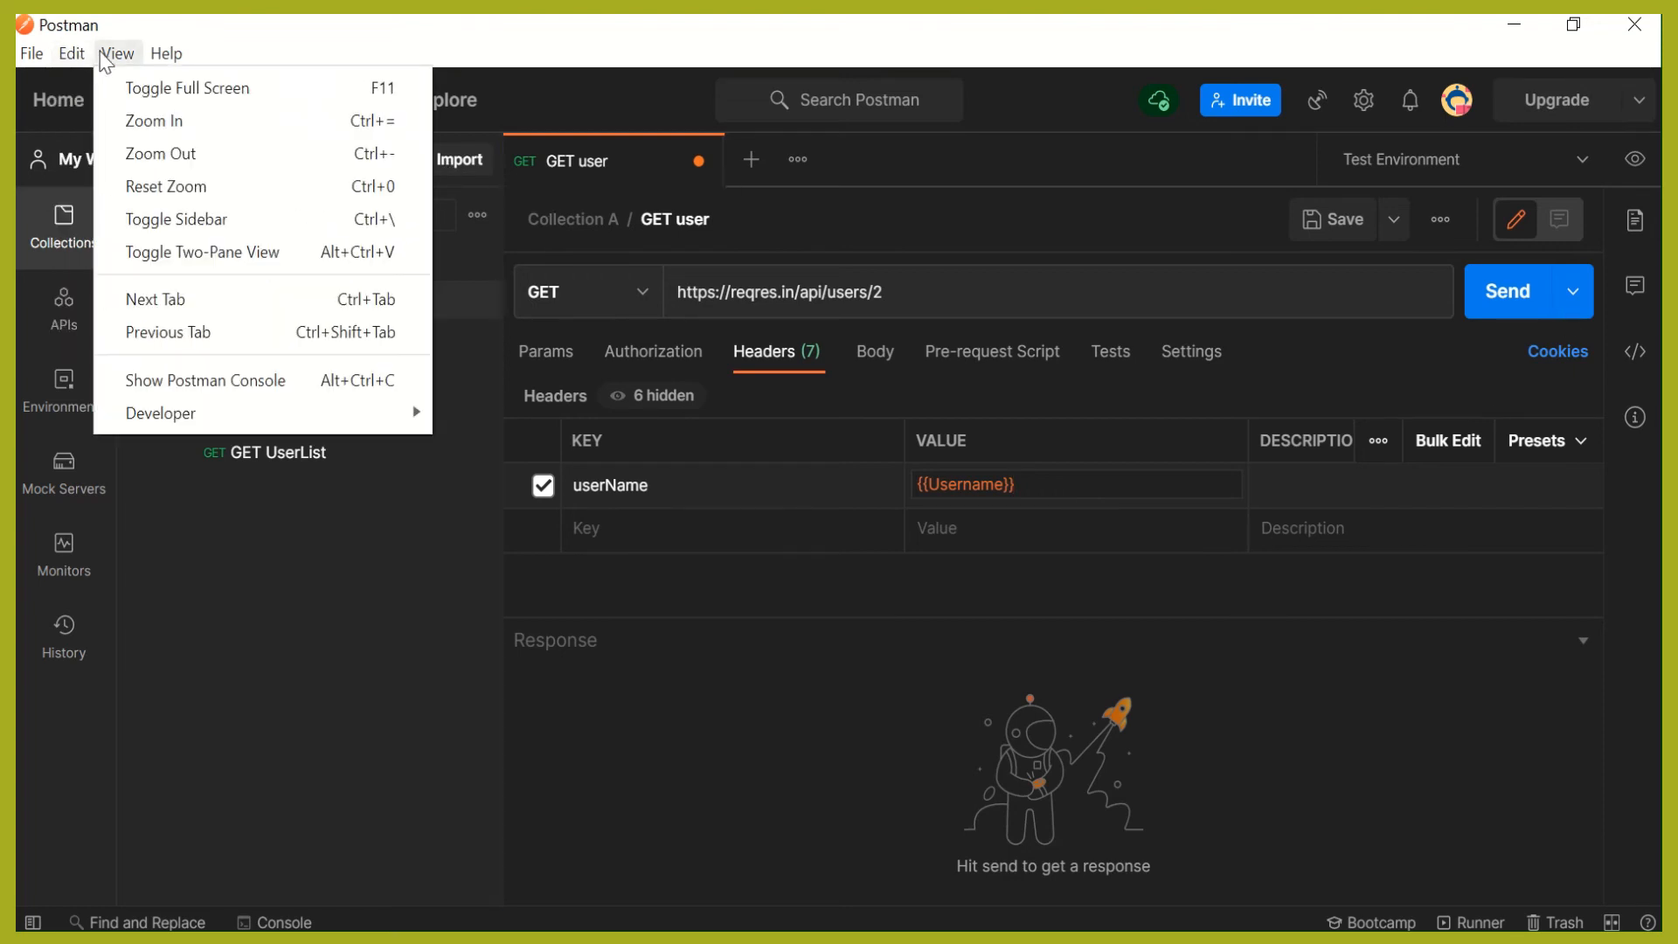
left_click(215, 379)
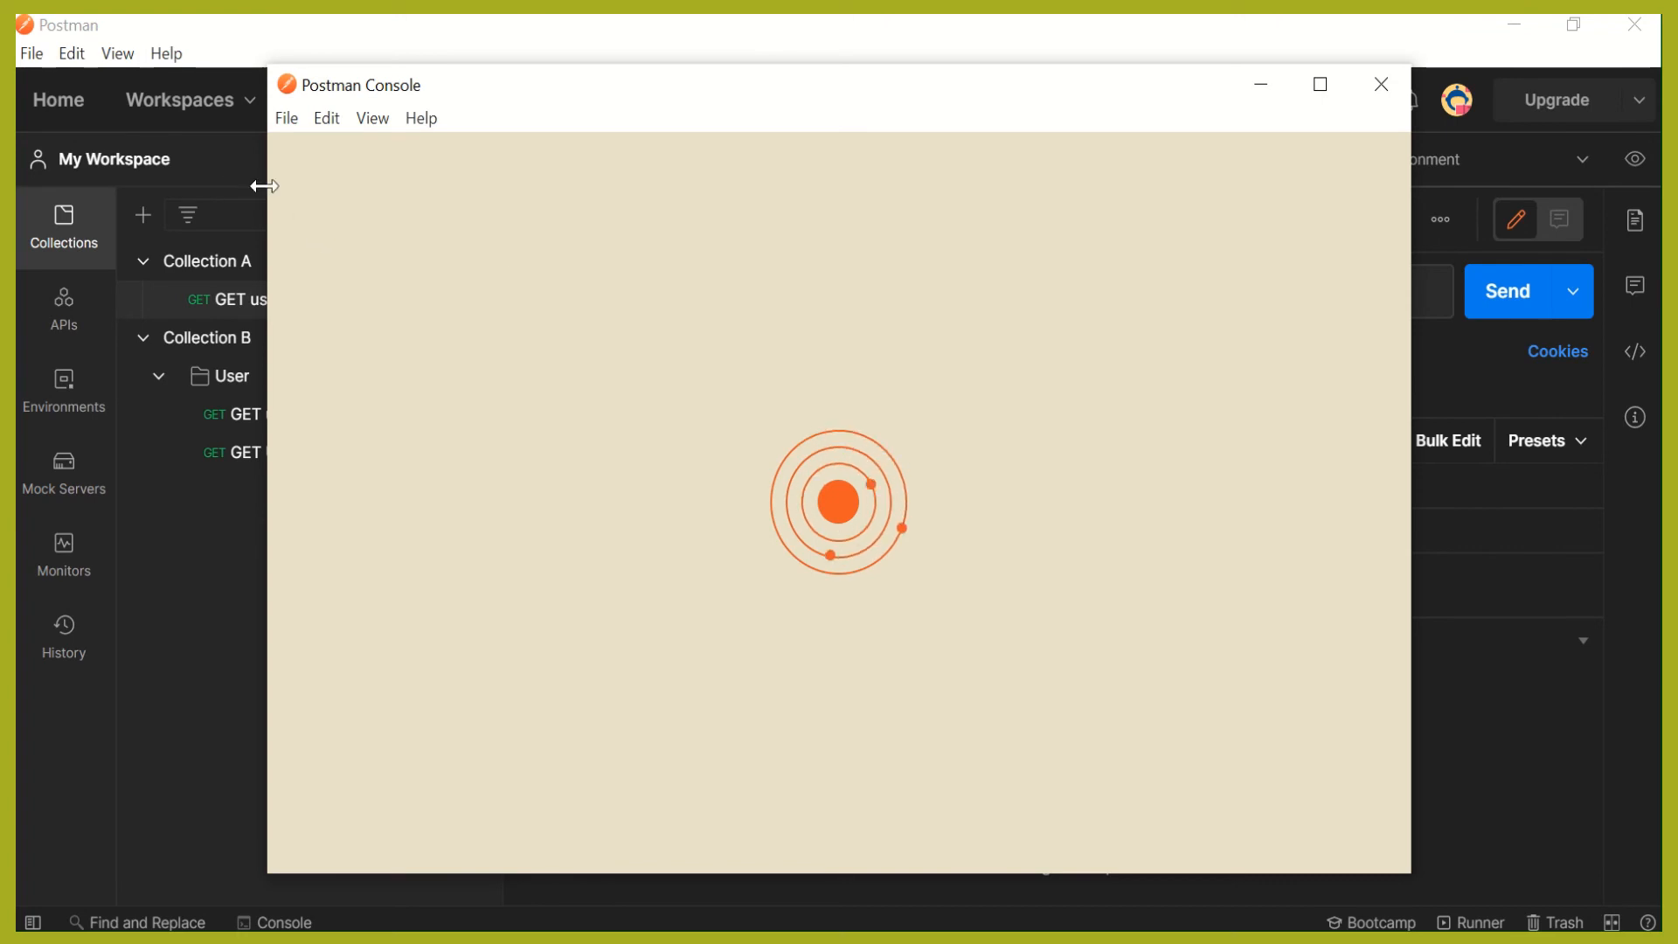
- Resize and arrange the request window and the Postman Console window side by side
left_click_drag(264, 185, 767, 228)
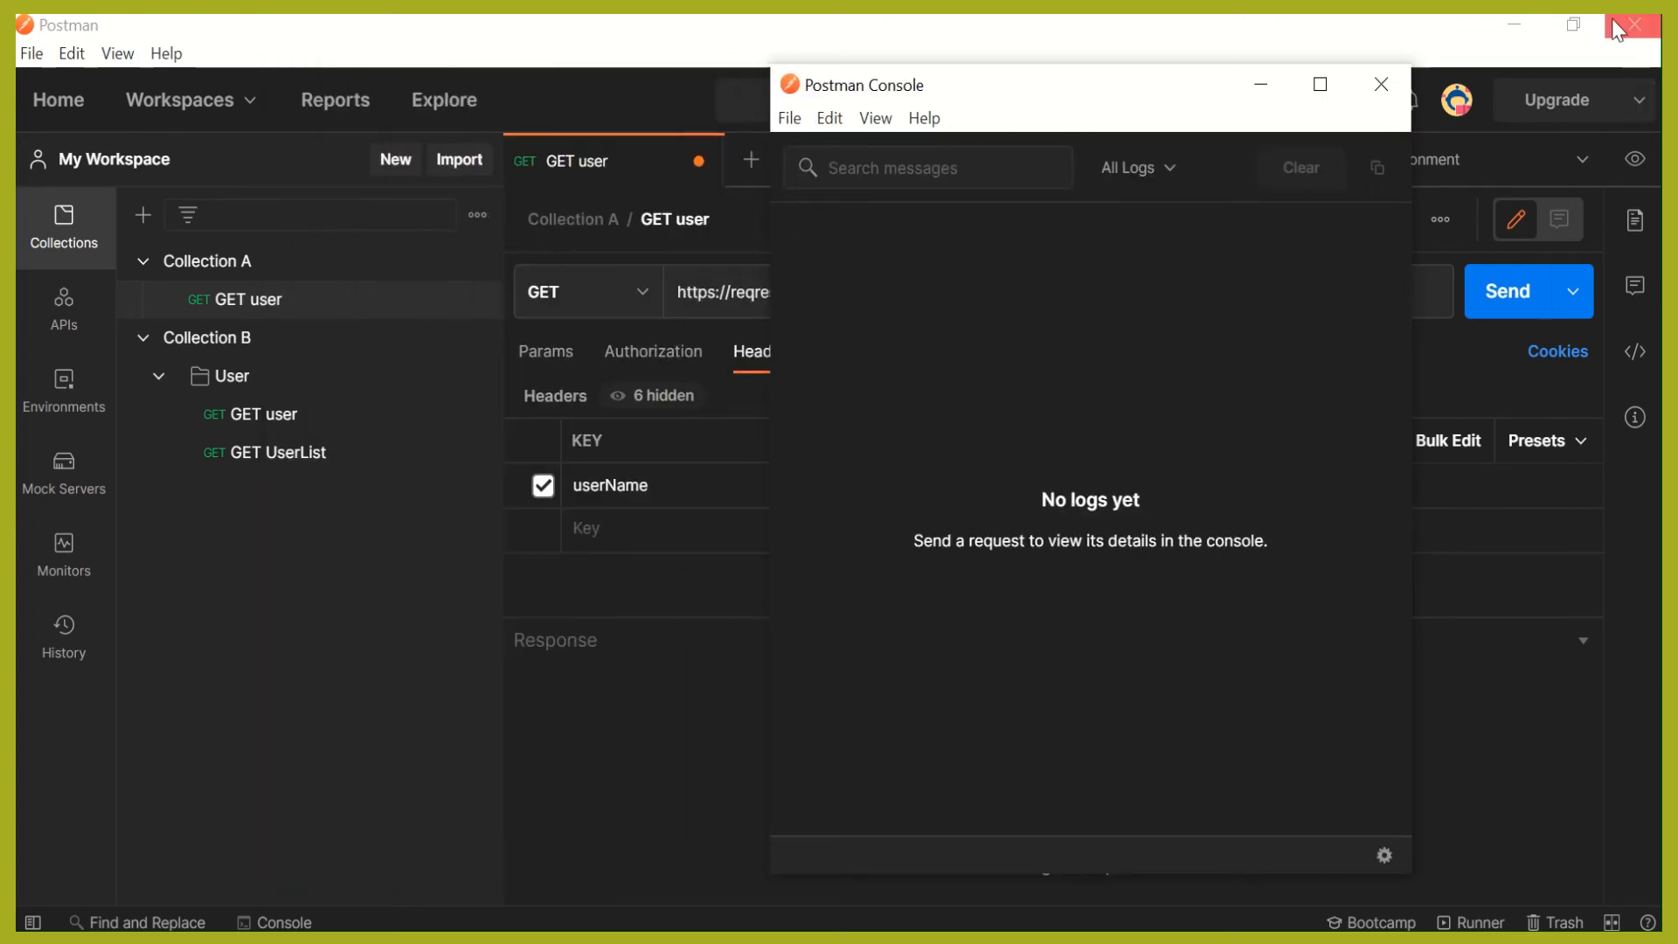
left_click(1575, 25)
left_click_drag(1211, 104, 1375, 87)
left_click_drag(944, 262, 1006, 271)
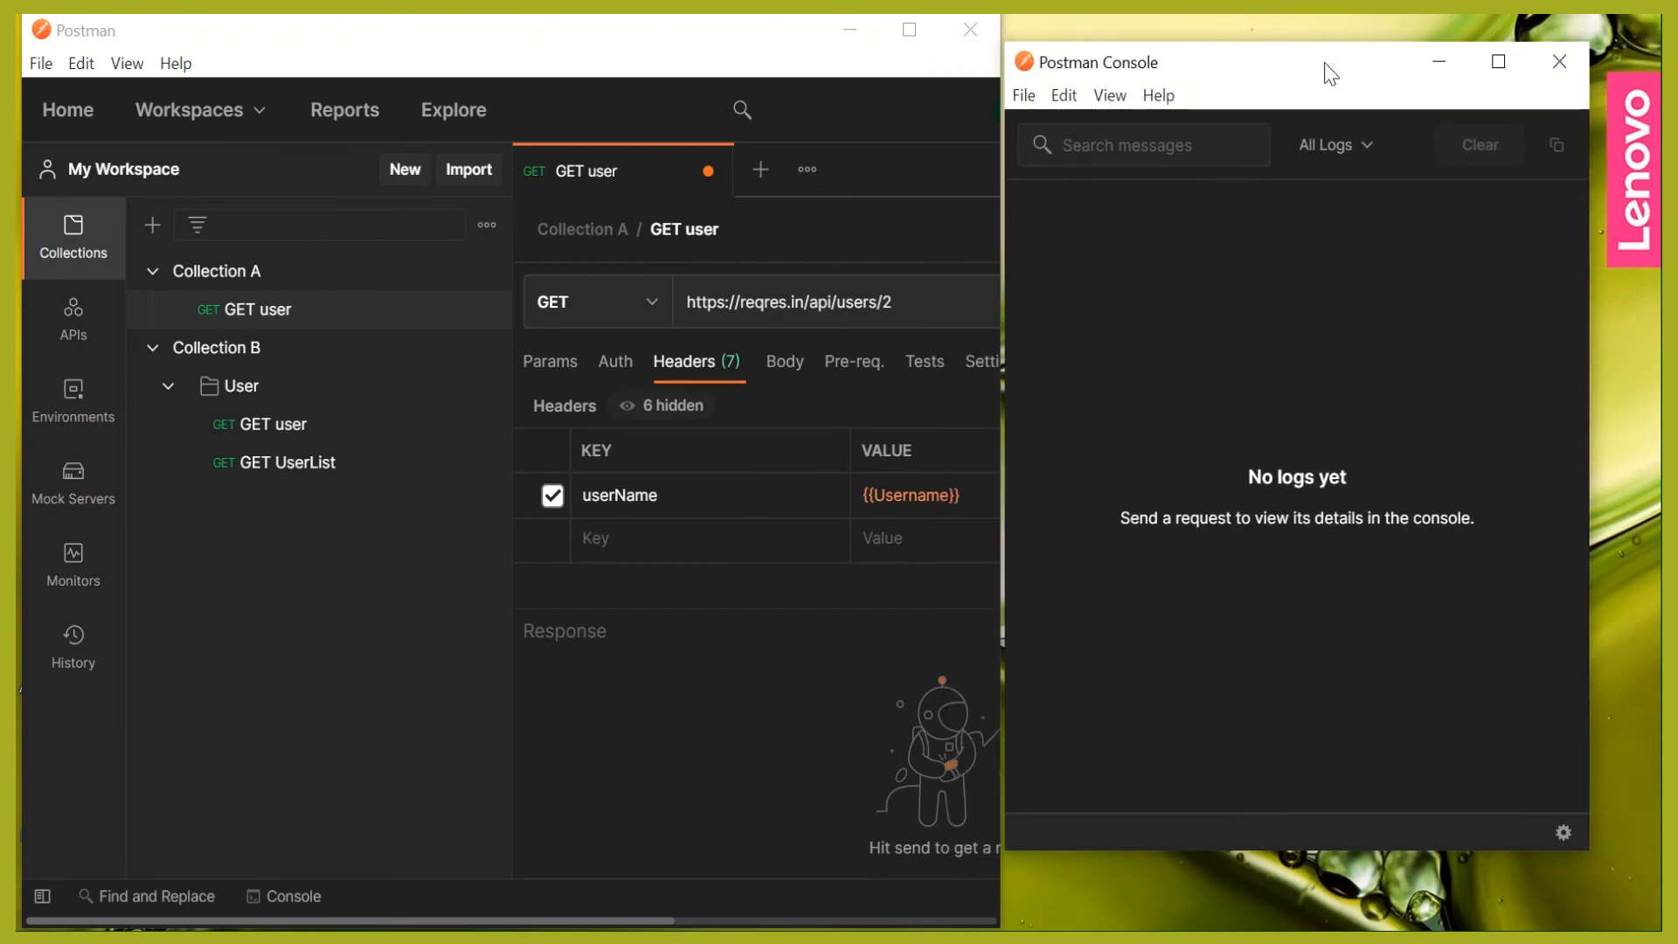
double_click(1324, 41)
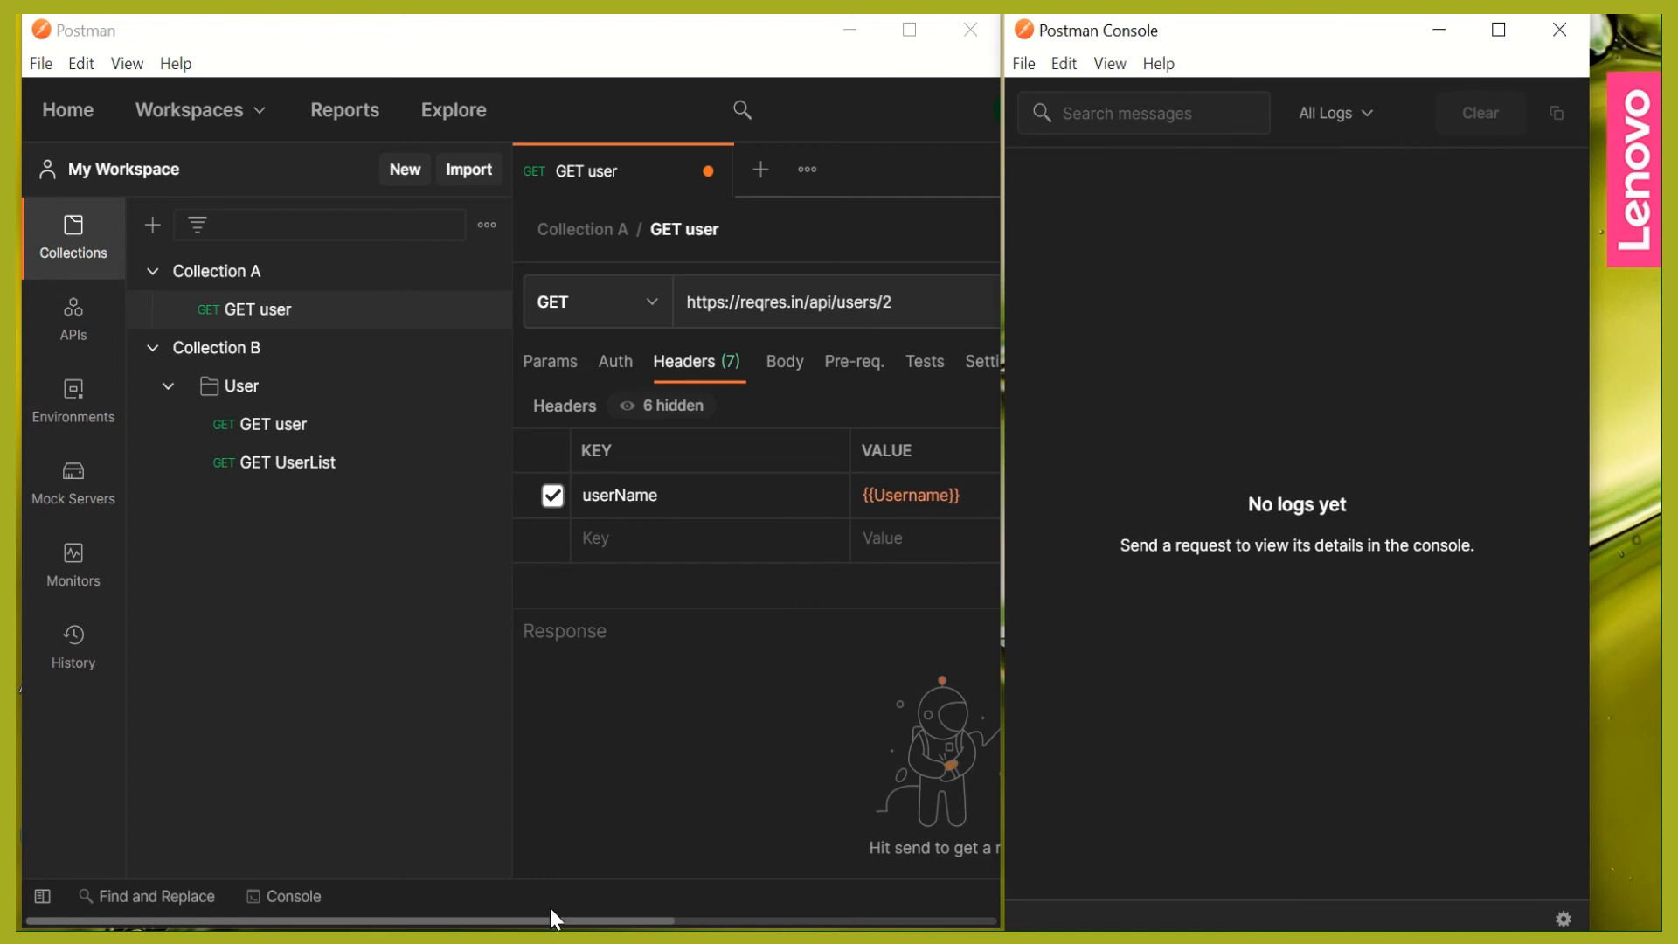
left_click_drag(550, 910, 910, 916)
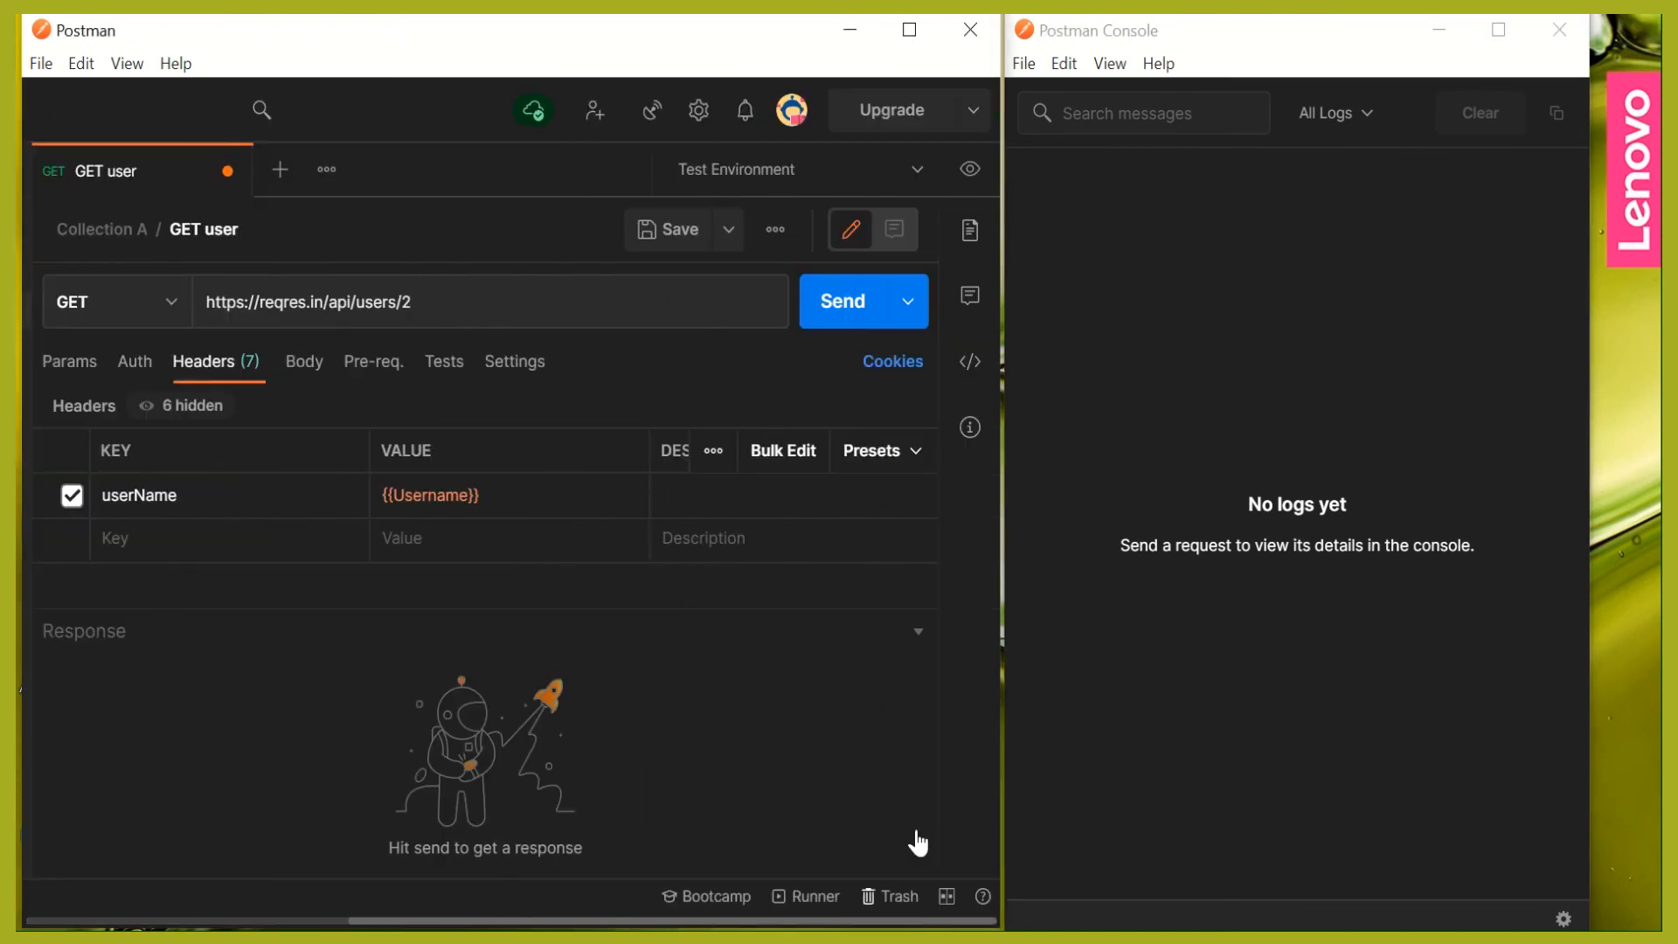
- Send the GET user request with Test Environment active and expand its console entry to check the userName header
left_click(840, 319)
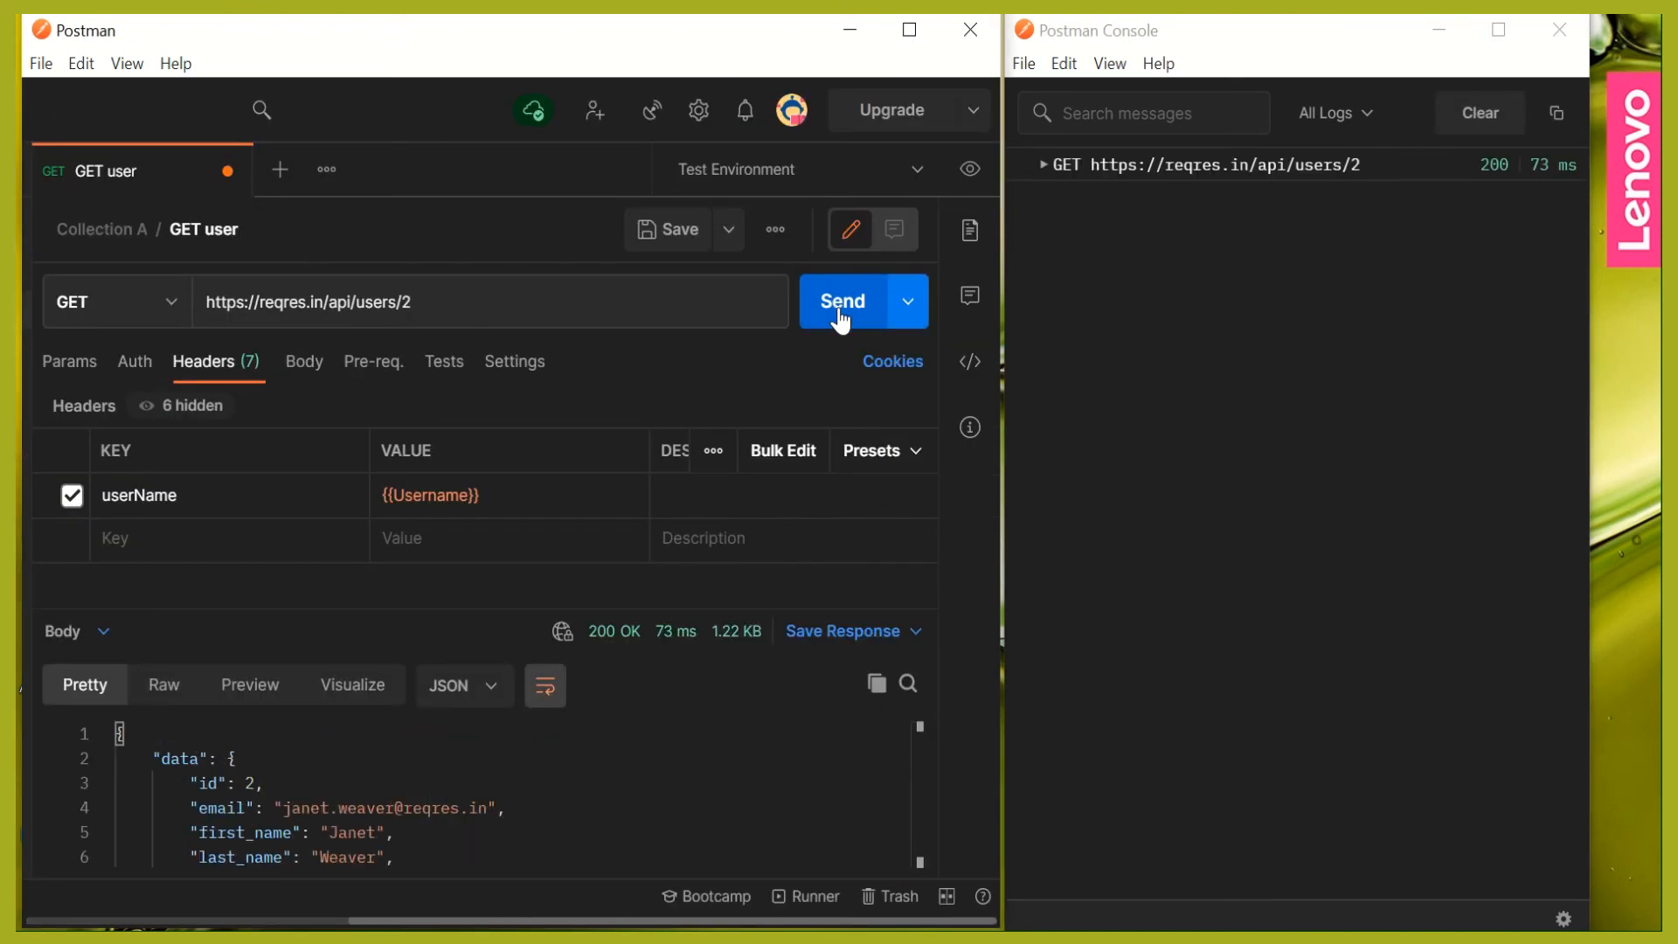
left_click(1044, 164)
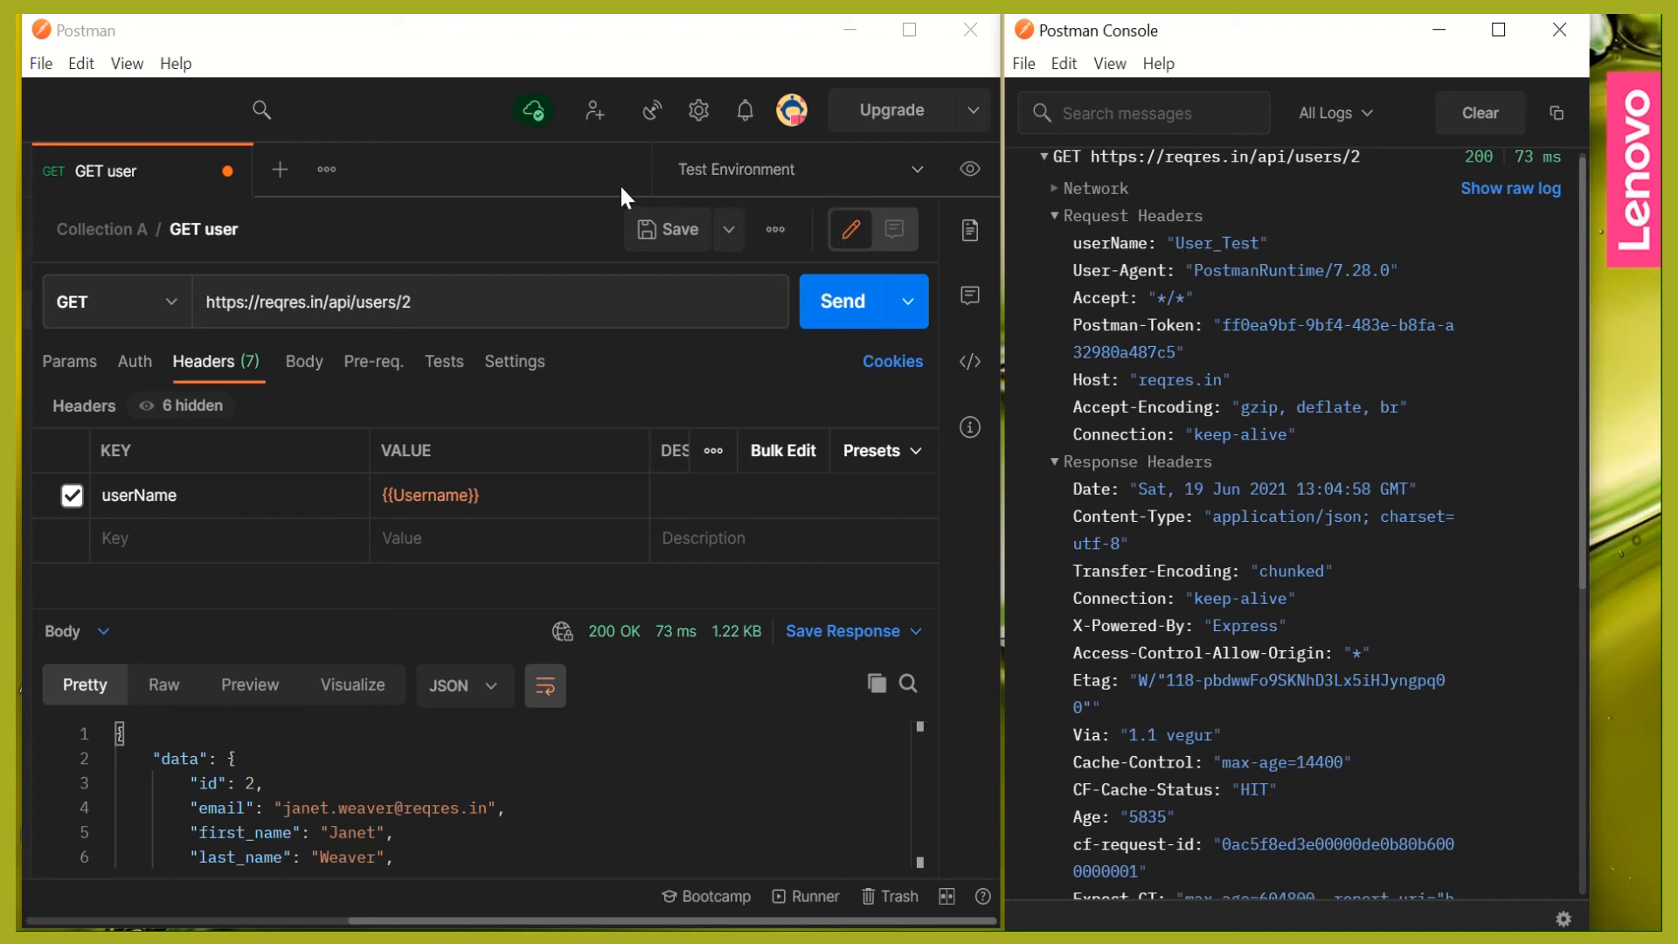
- Make Prod Environment the active environment for the GET user request
left_click(918, 175)
left_click(917, 175)
left_click(784, 269)
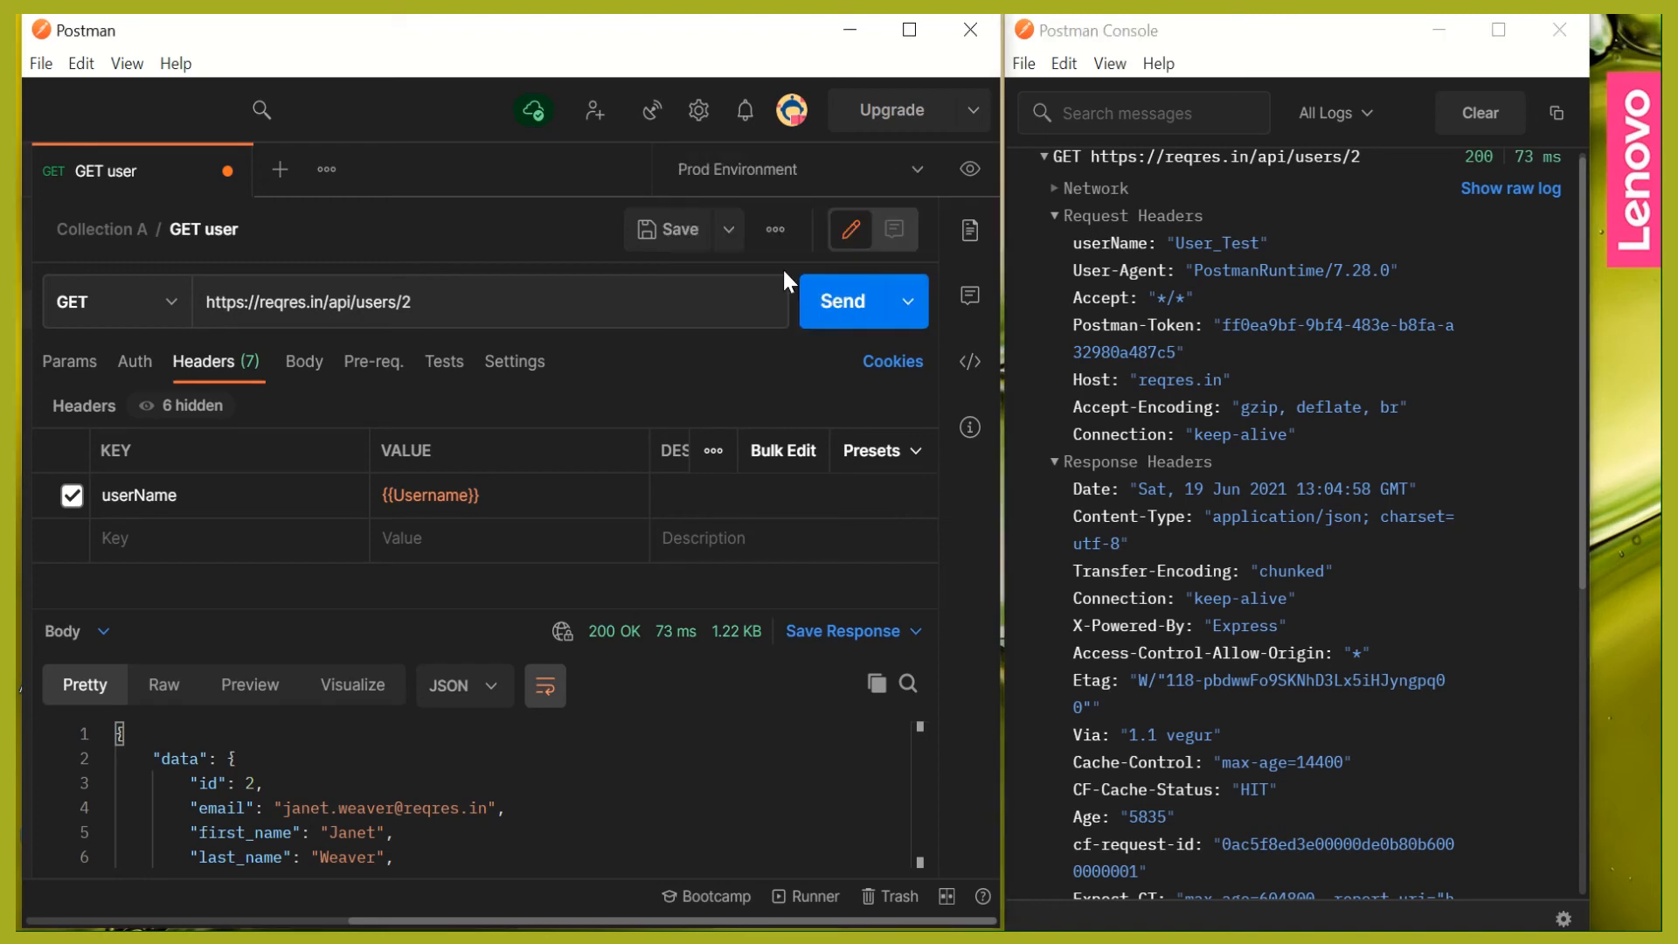
- Resend the GET user request under Prod Environment and expand its new console entry to check the userName header
left_click(815, 310)
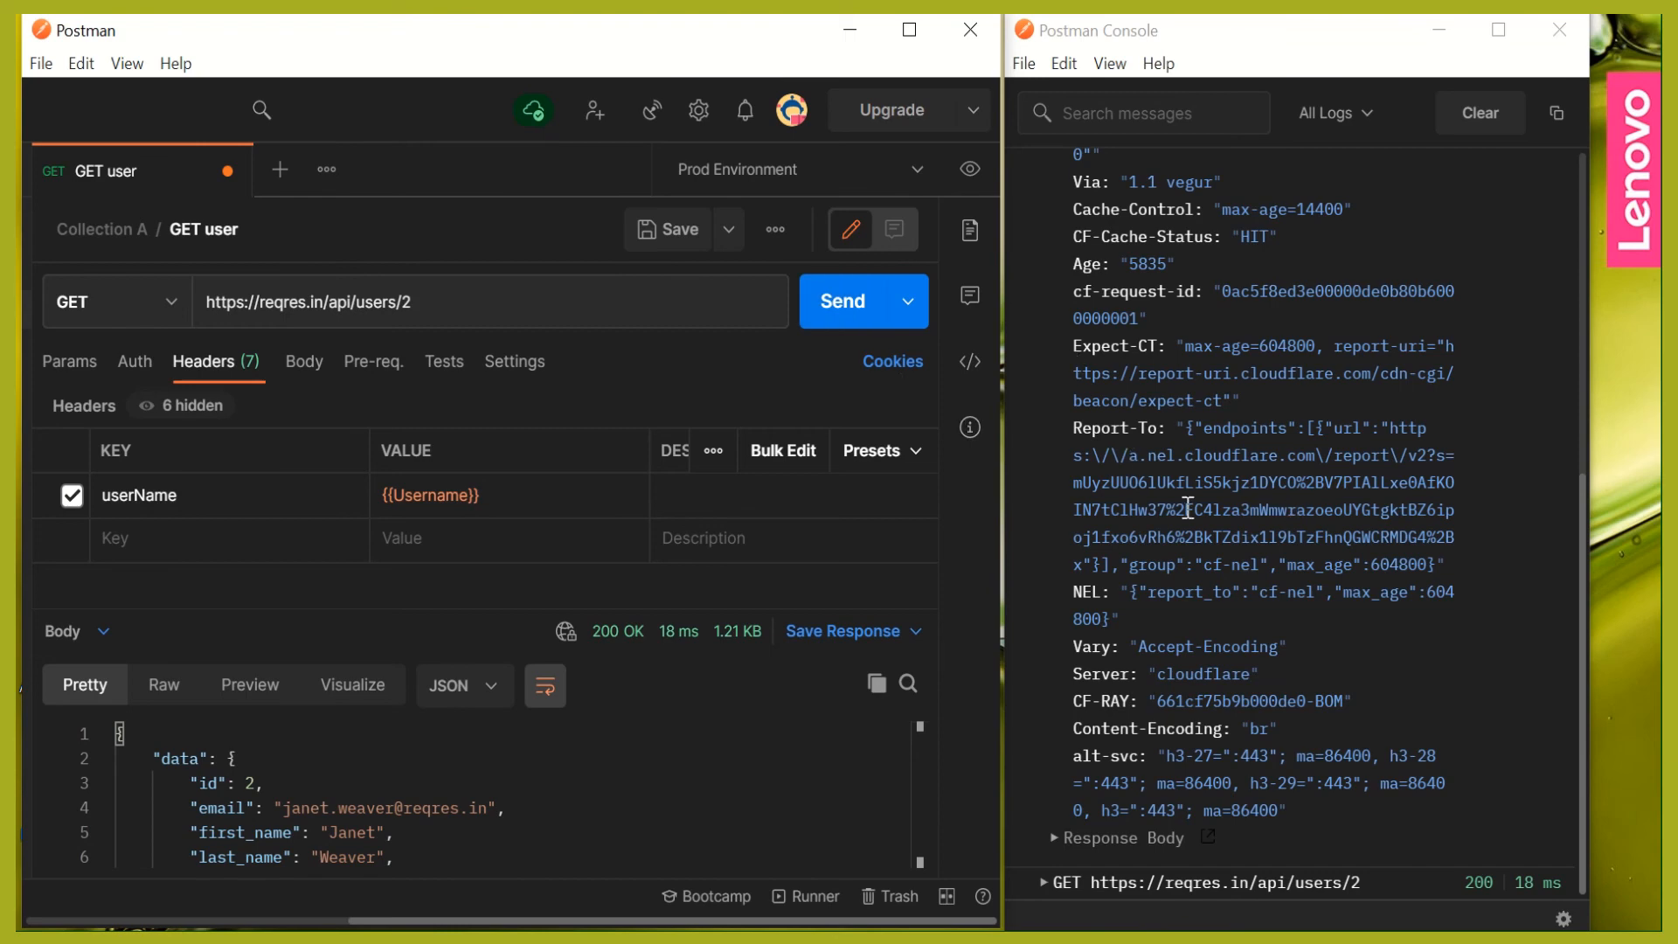
left_click(1045, 883)
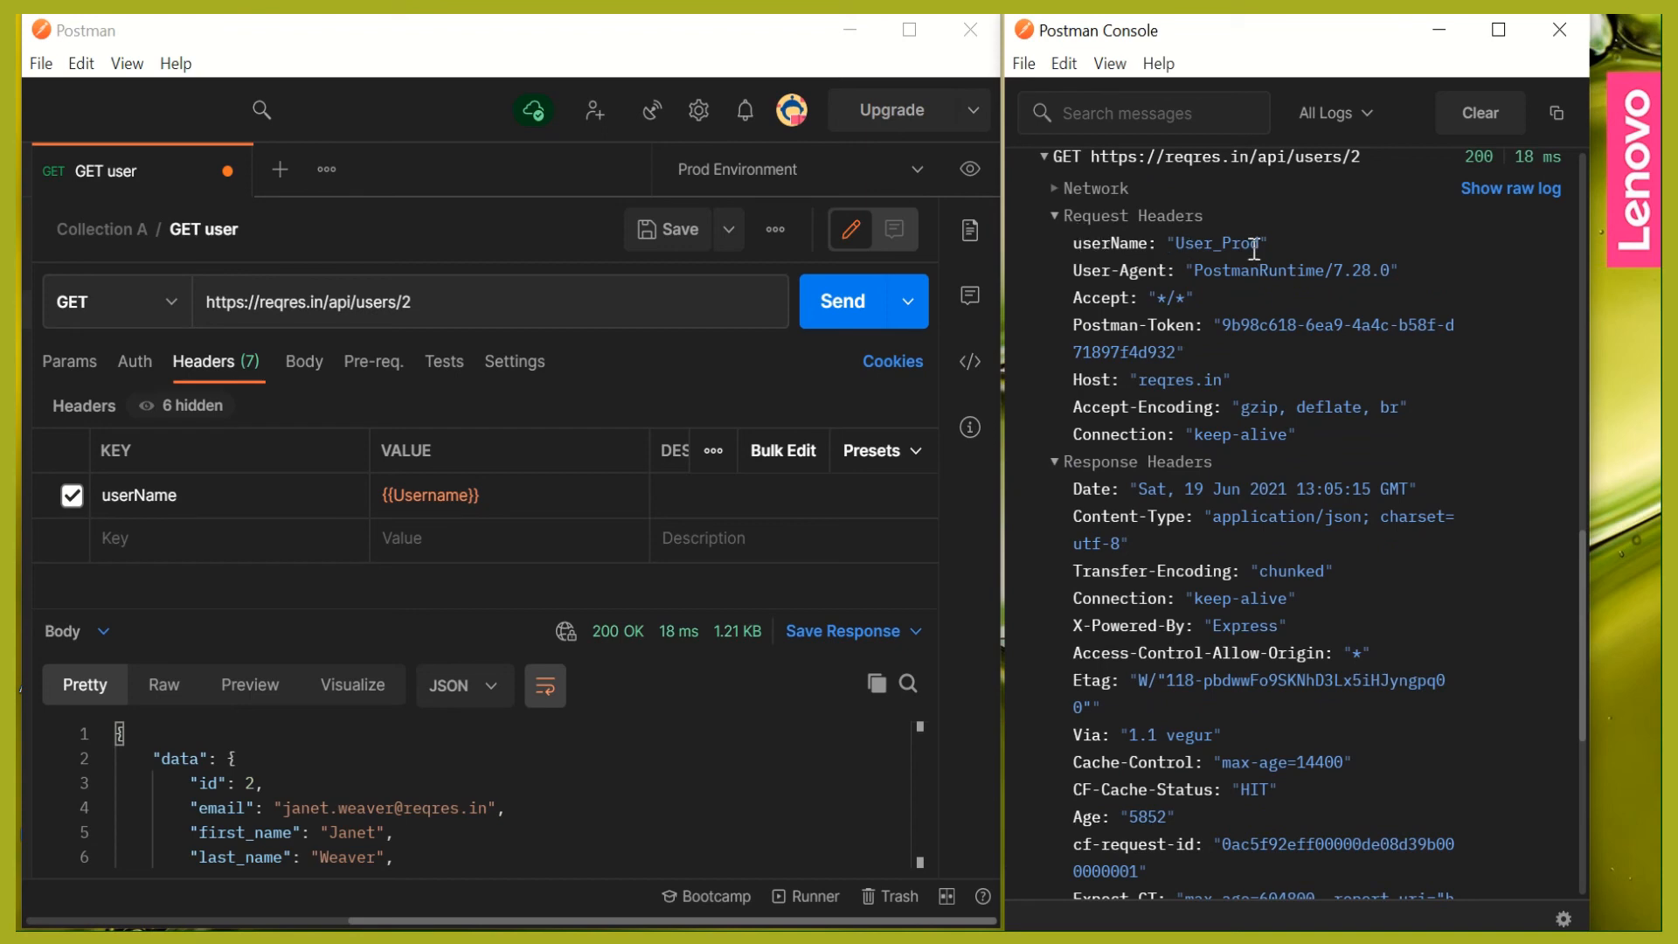
- Maximize the main request window and open the list of actions for Collection B
double_click(524, 33)
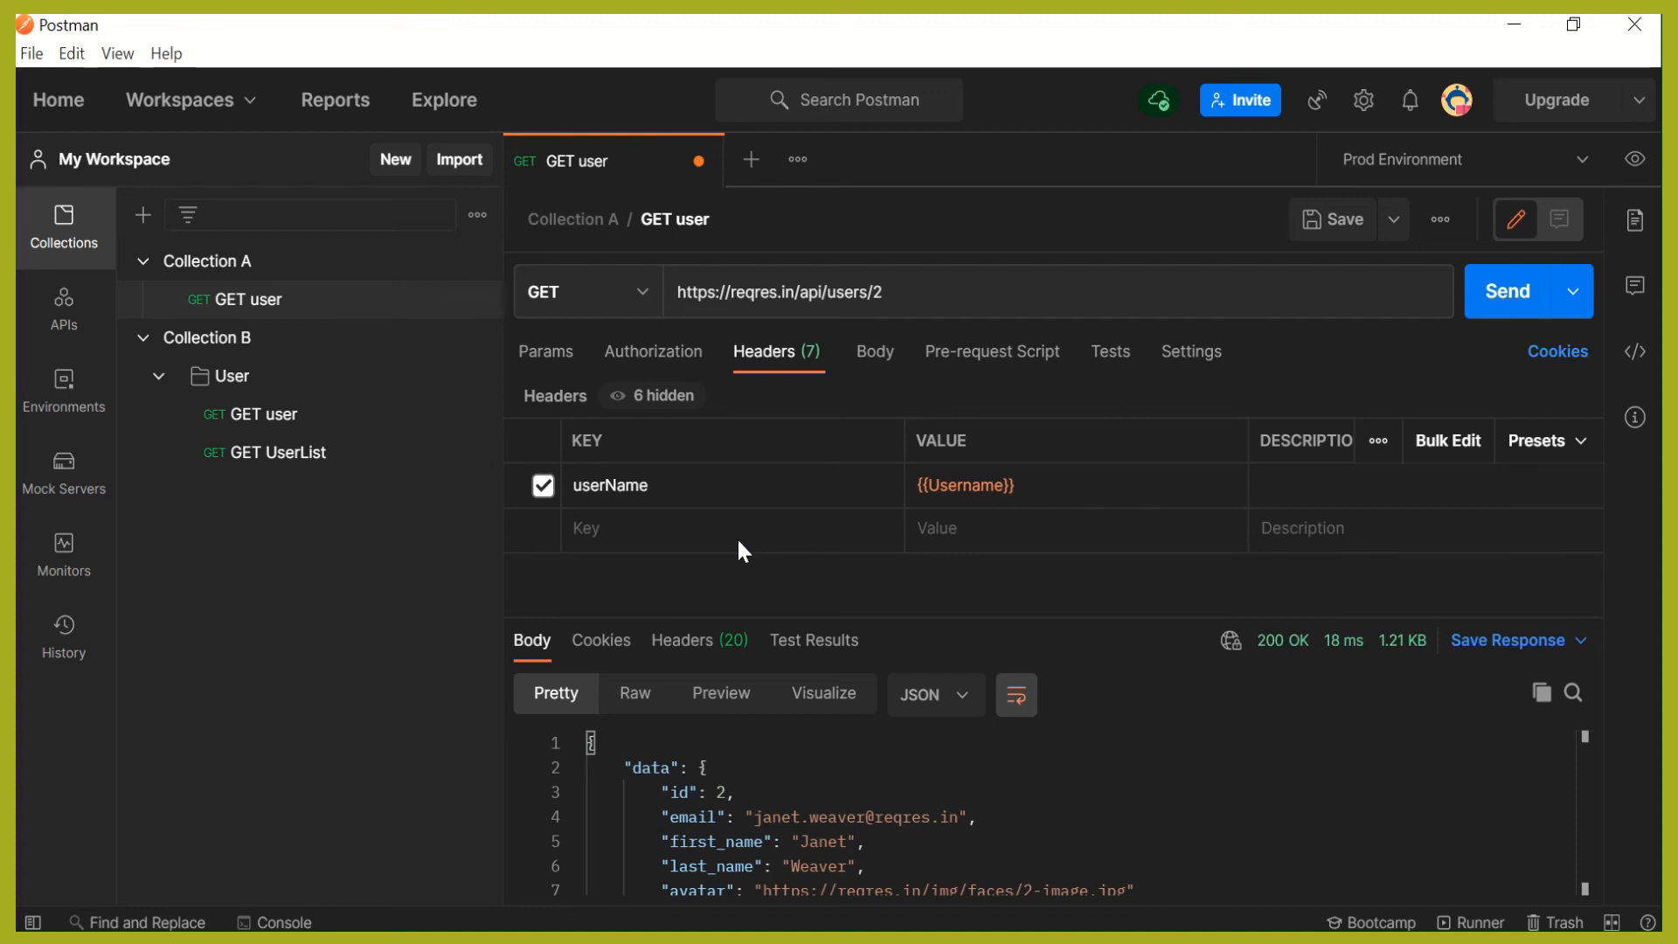
left_click(1580, 161)
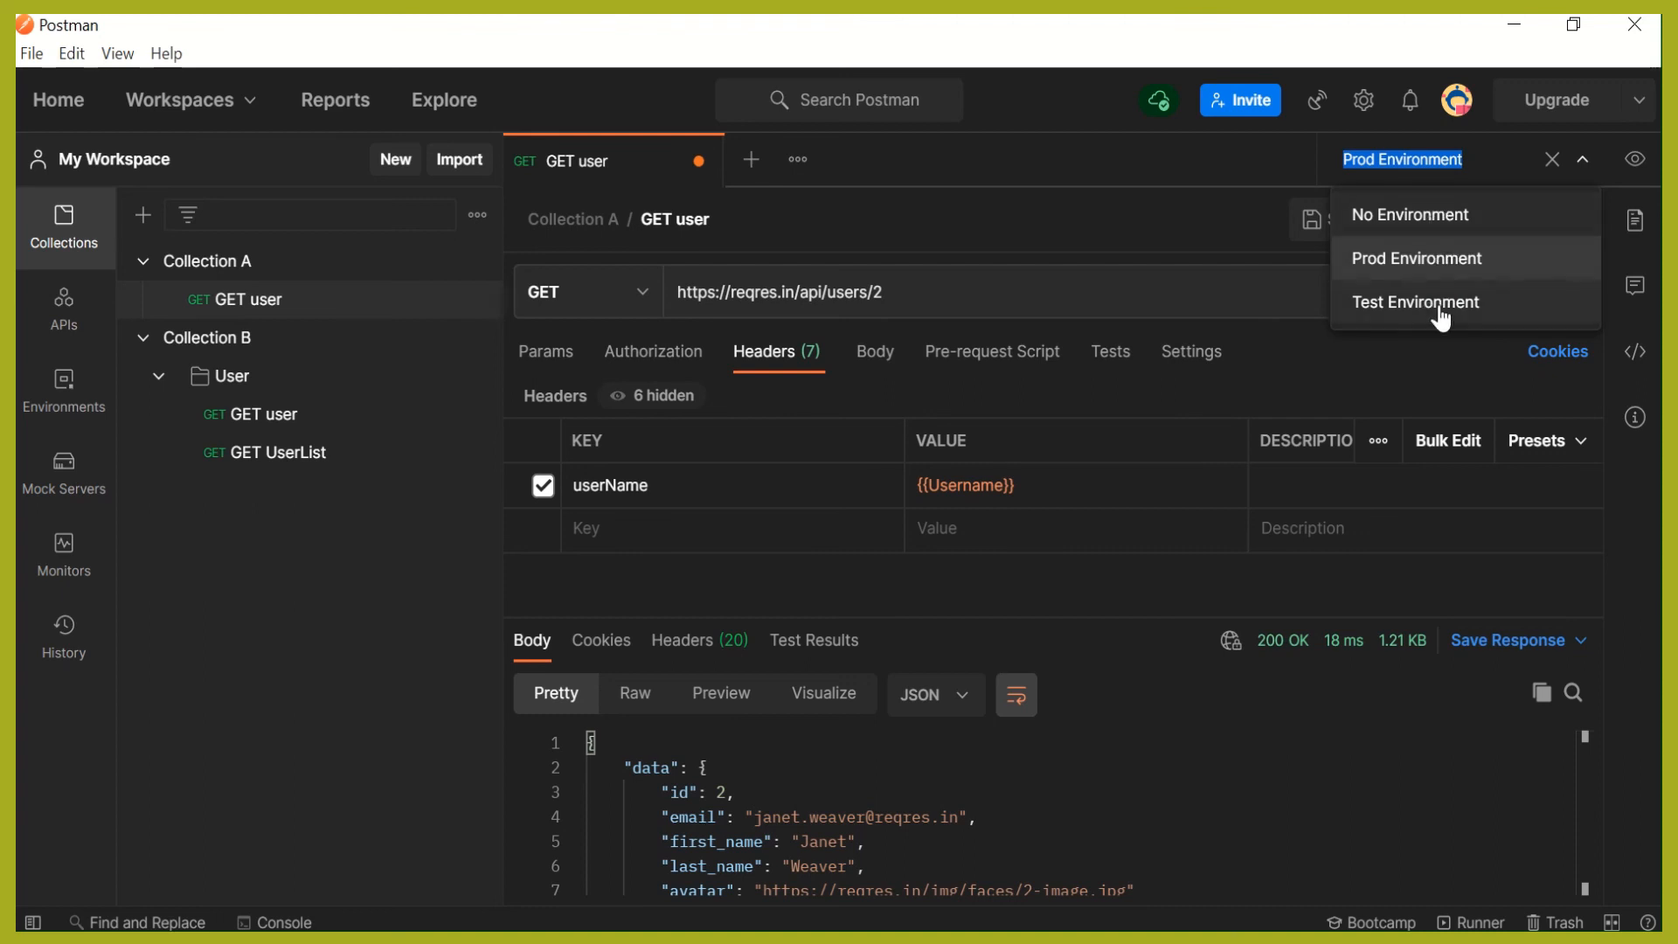
left_click(477, 340)
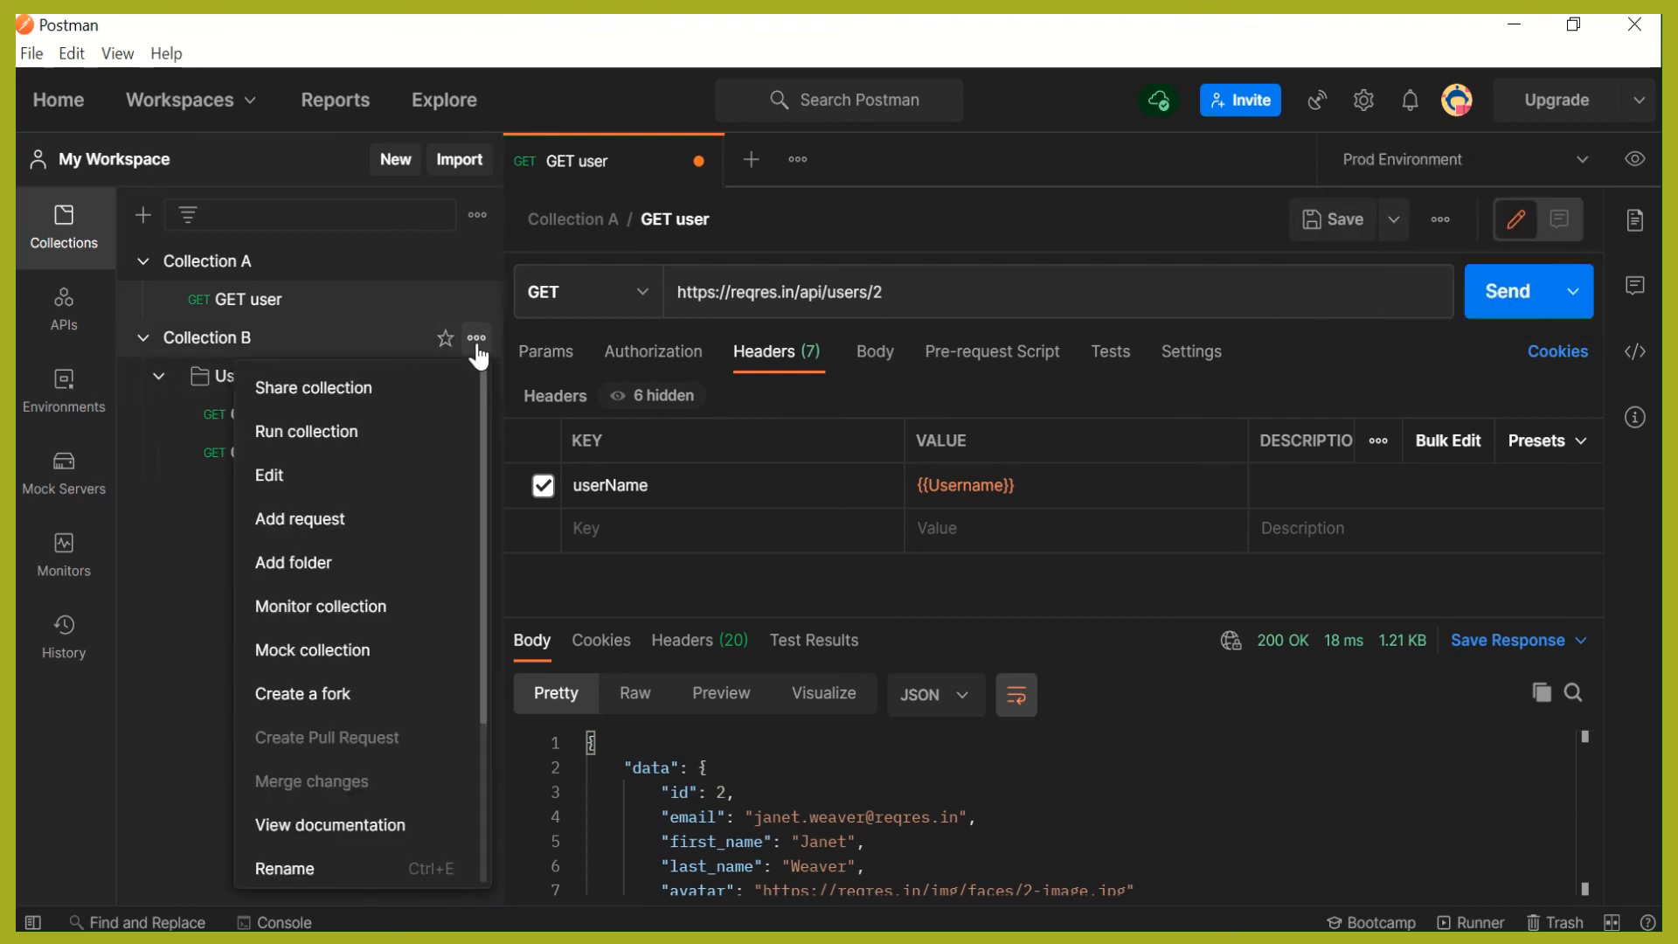